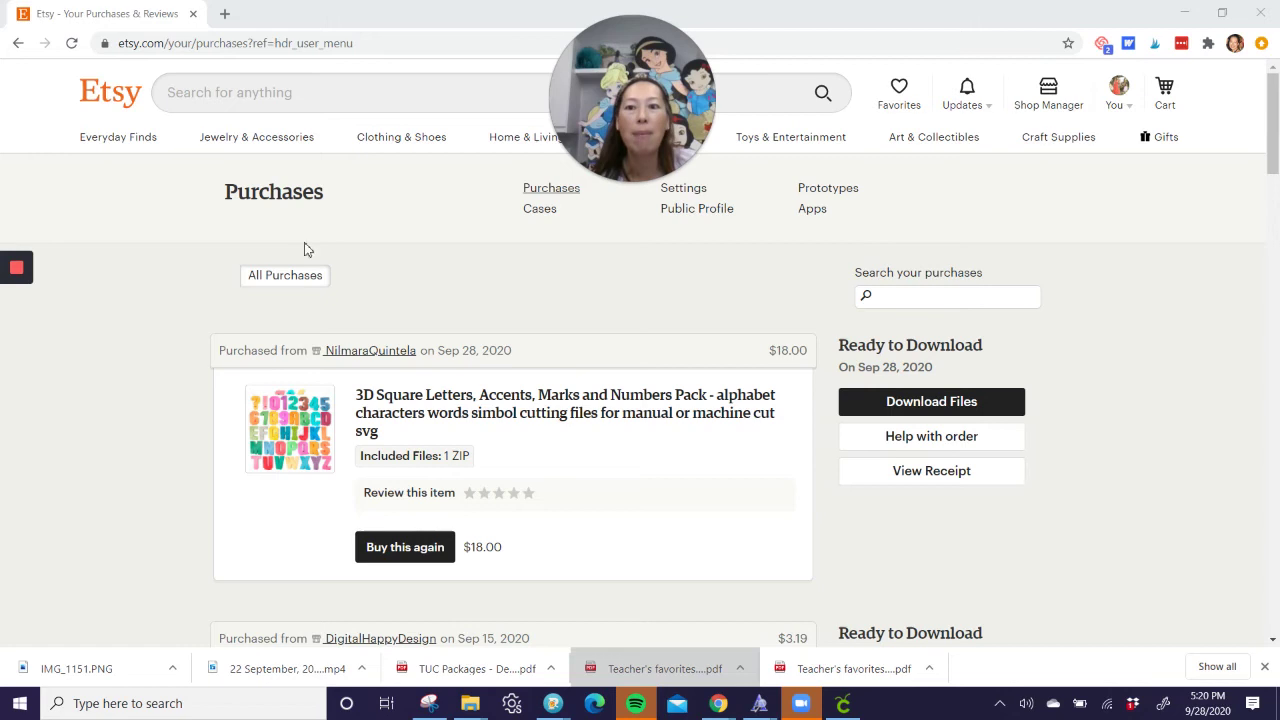
Step: Open the Etsy Downloads page for the 3D Square Letters pack purchase
left_click(925, 403)
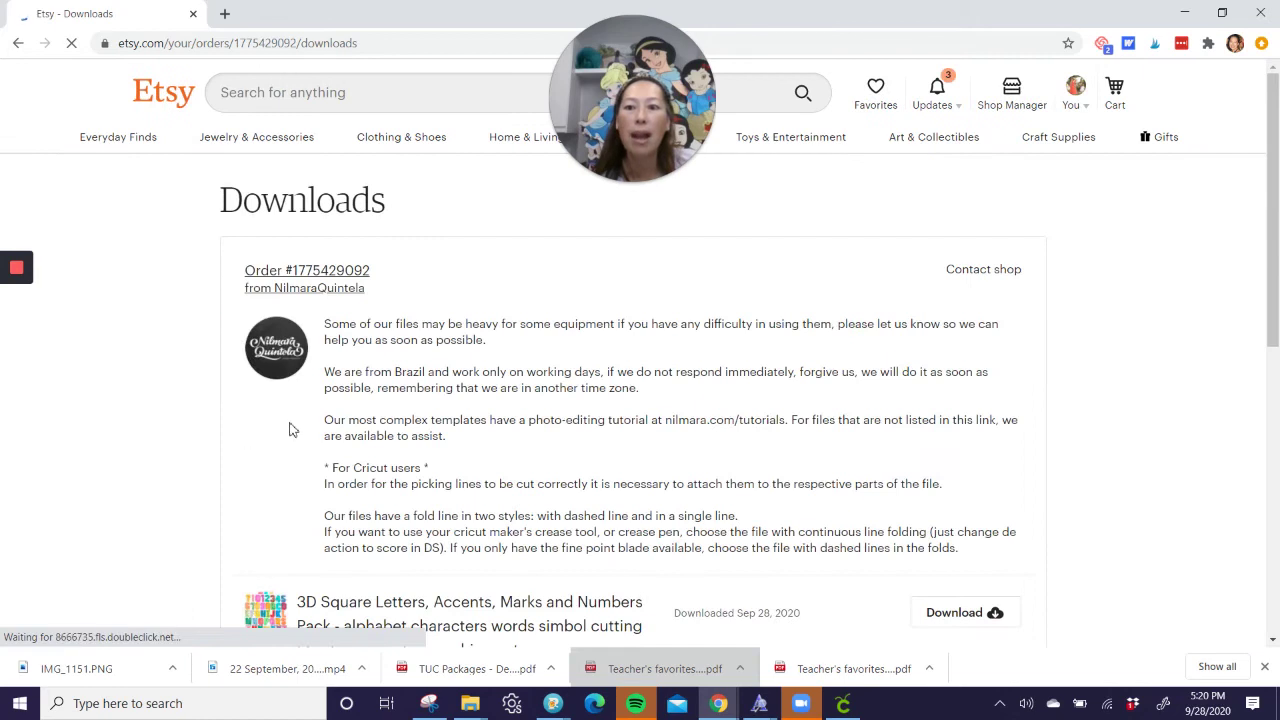
Step: Download the Square Letters full pack zip and open it from Chrome's download bar
scroll(700, 460, "down", 2)
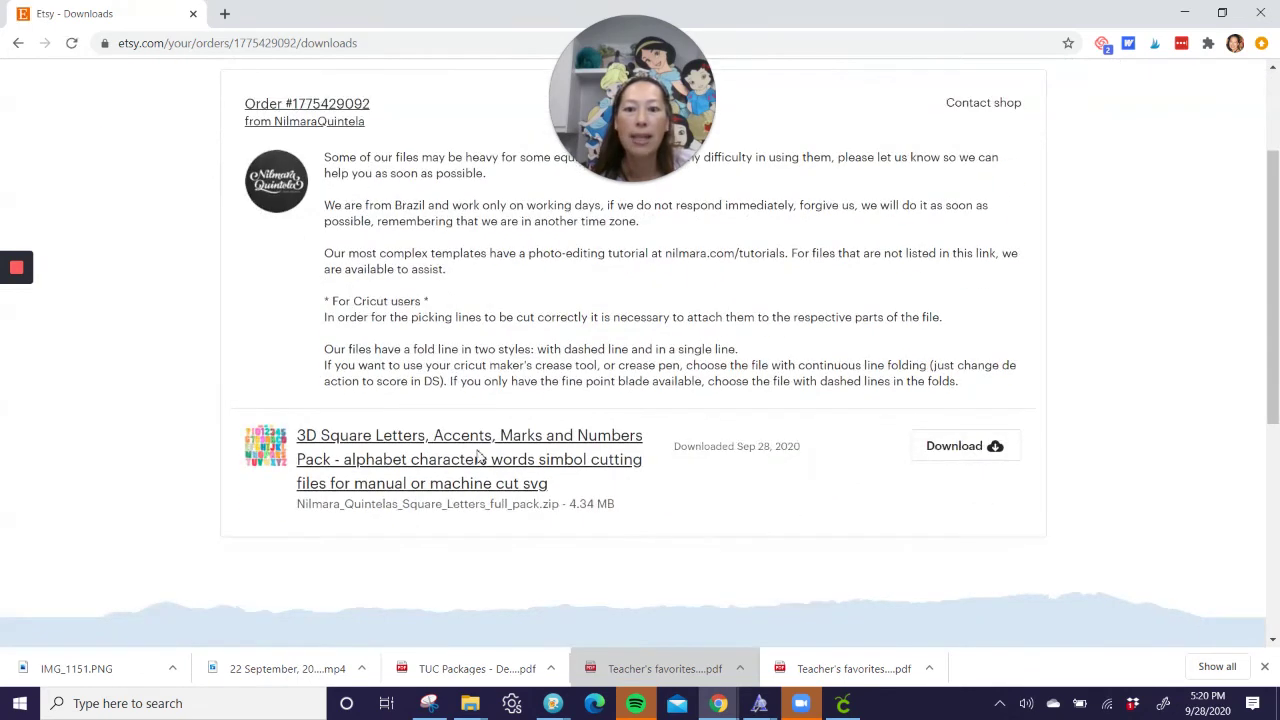
left_click(972, 450)
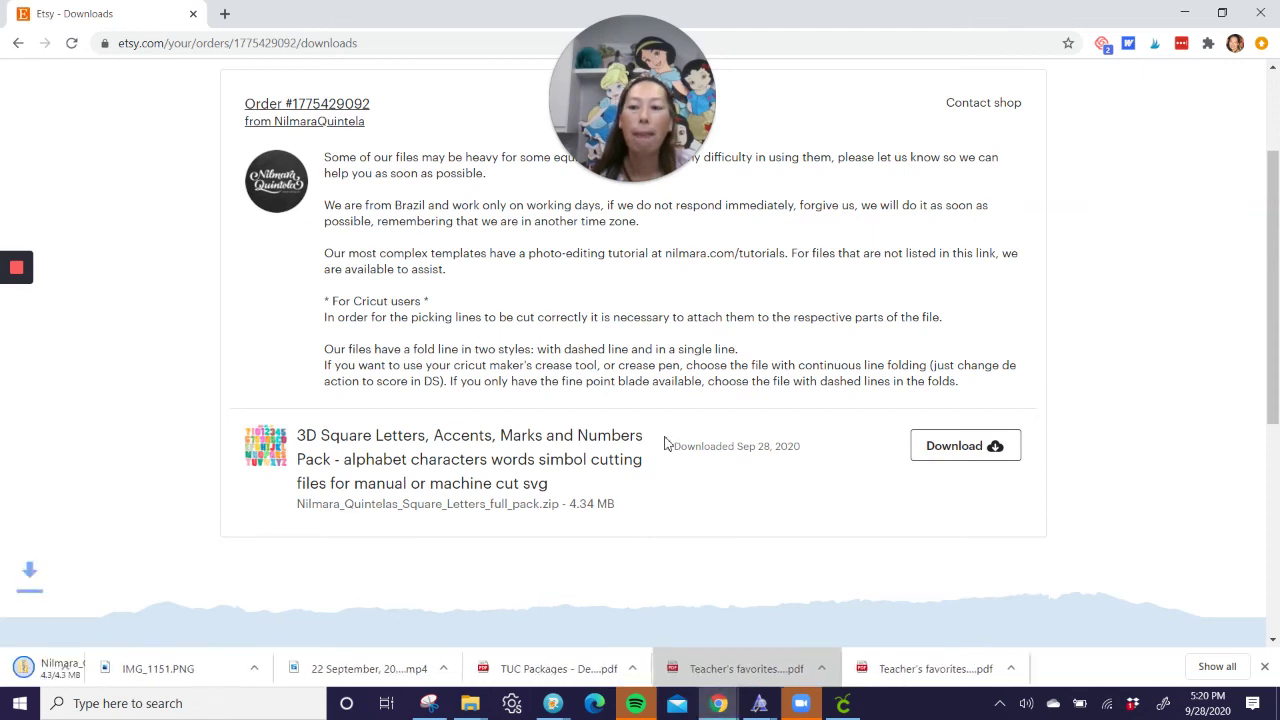
left_click(95, 664)
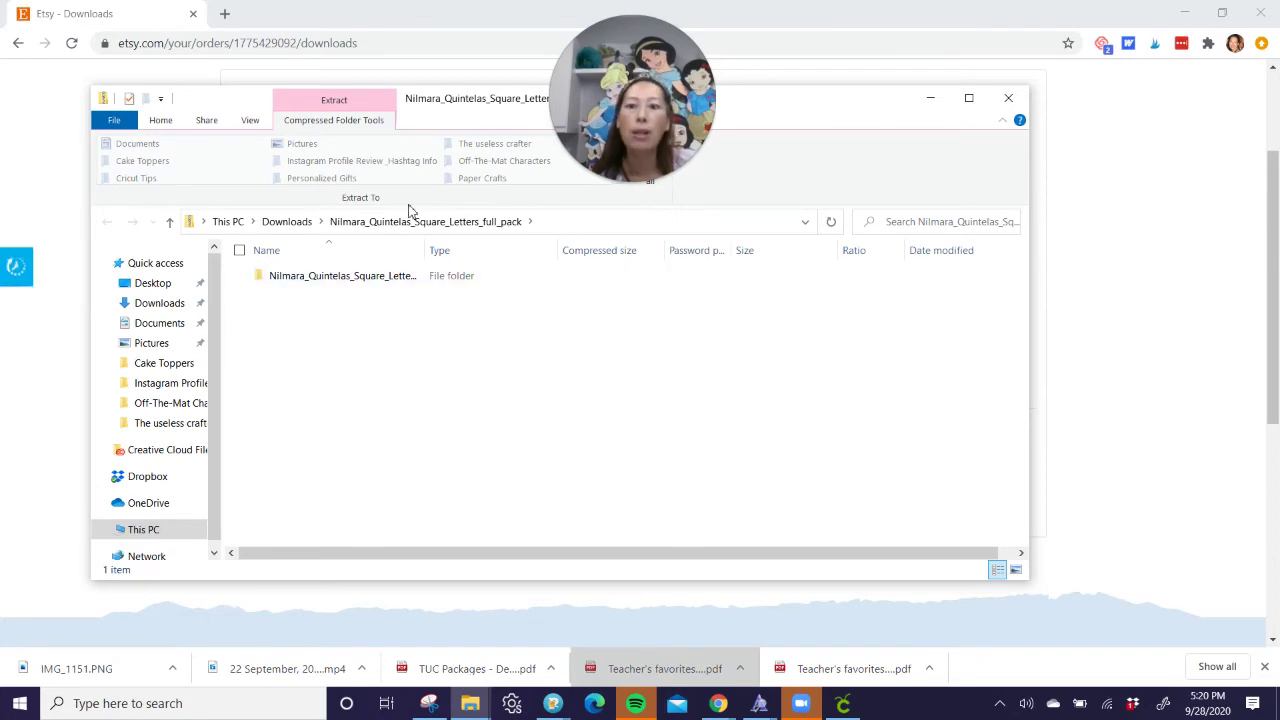
Step: Open the Square Letters pack folder inside the downloaded zip
left_click(341, 278)
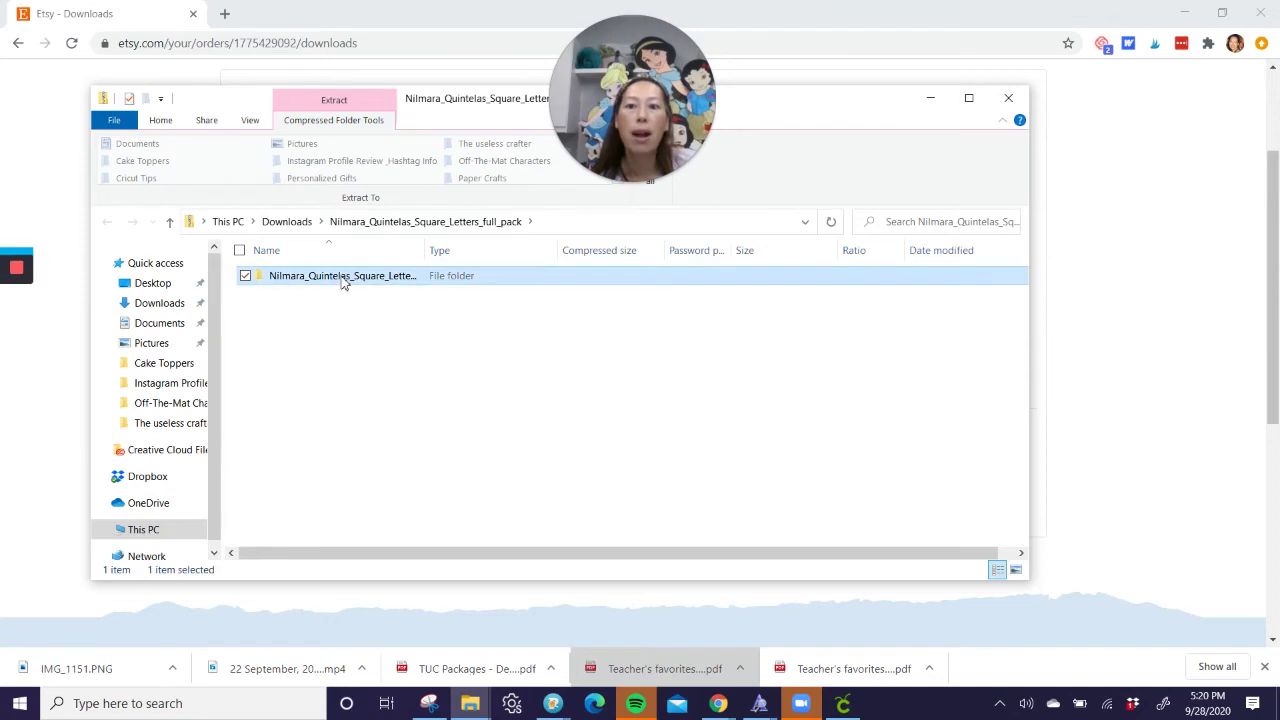
key("Return")
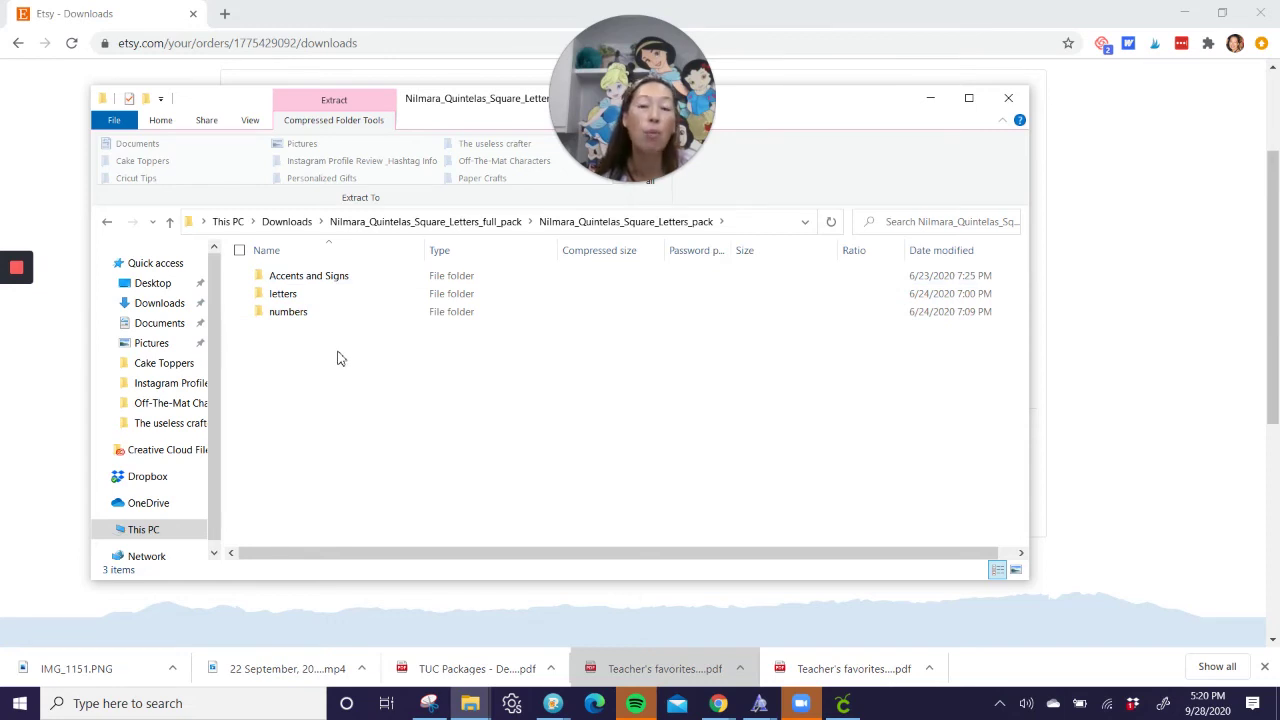
Step: Copy Cut File_Dashed Line Score_Letter A from letters > Letter A > SVG to the Desktop
double_click(287, 296)
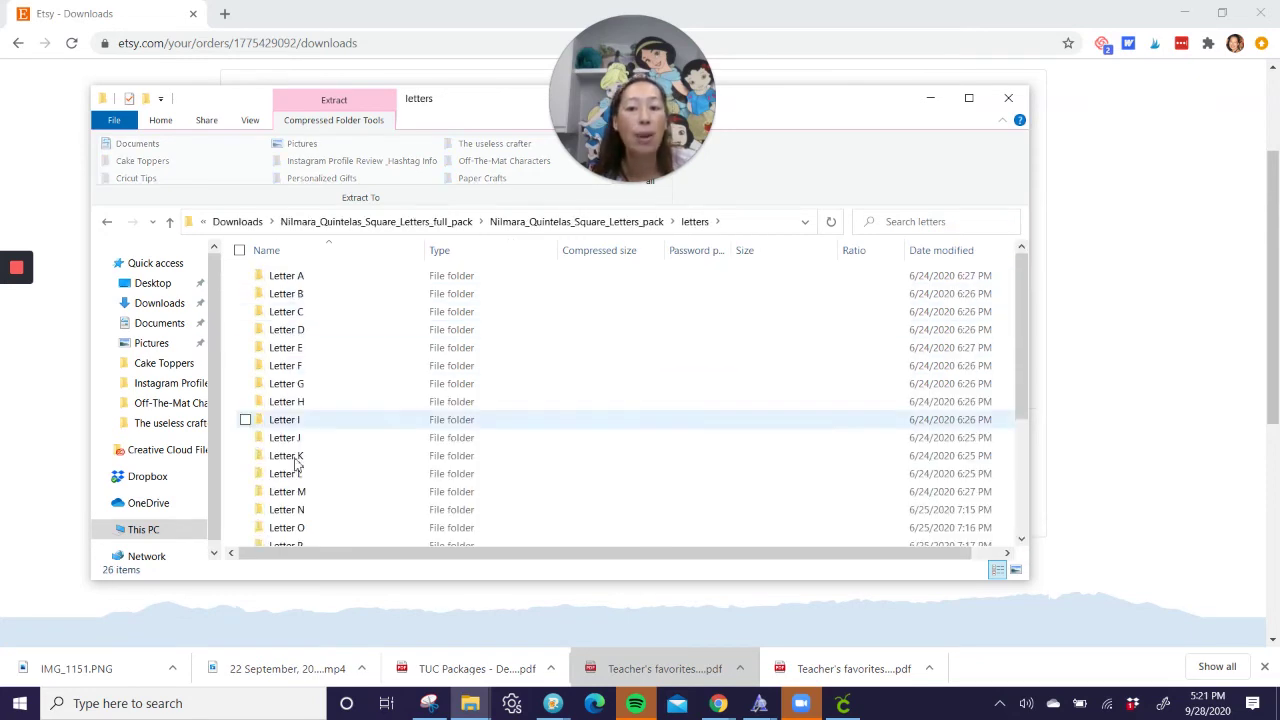
left_click(291, 278)
double_click(291, 278)
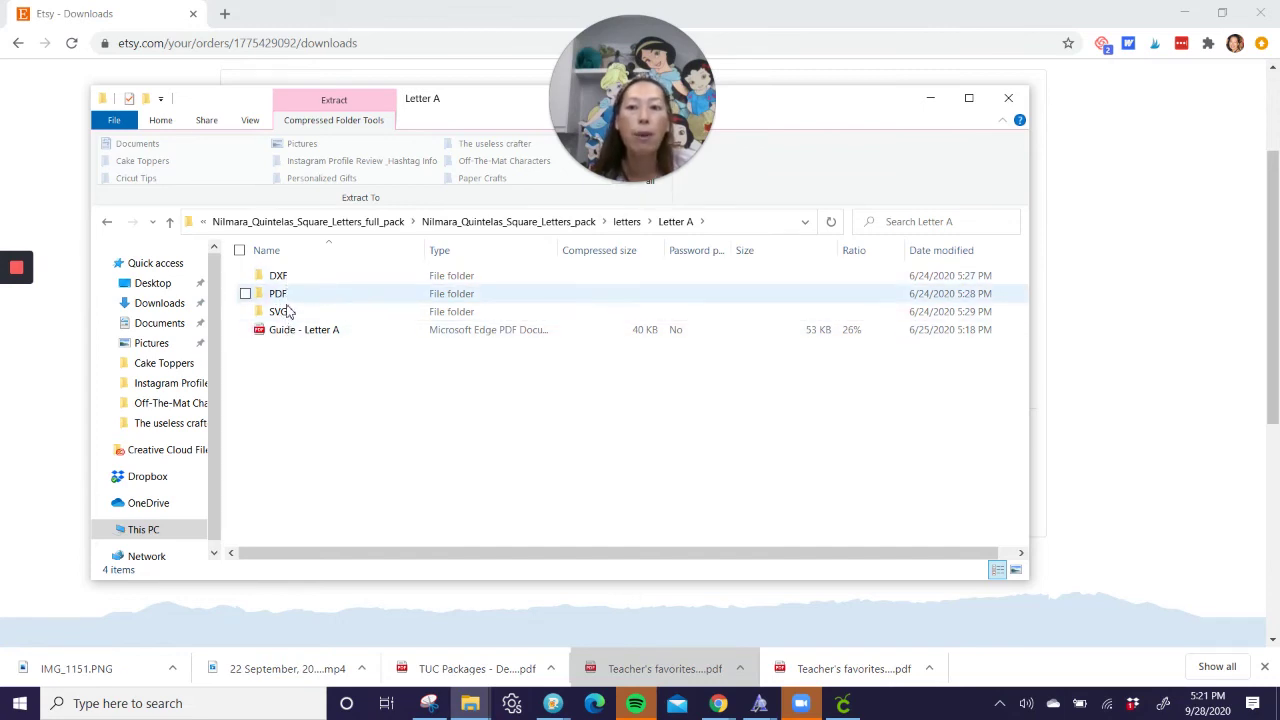
double_click(287, 313)
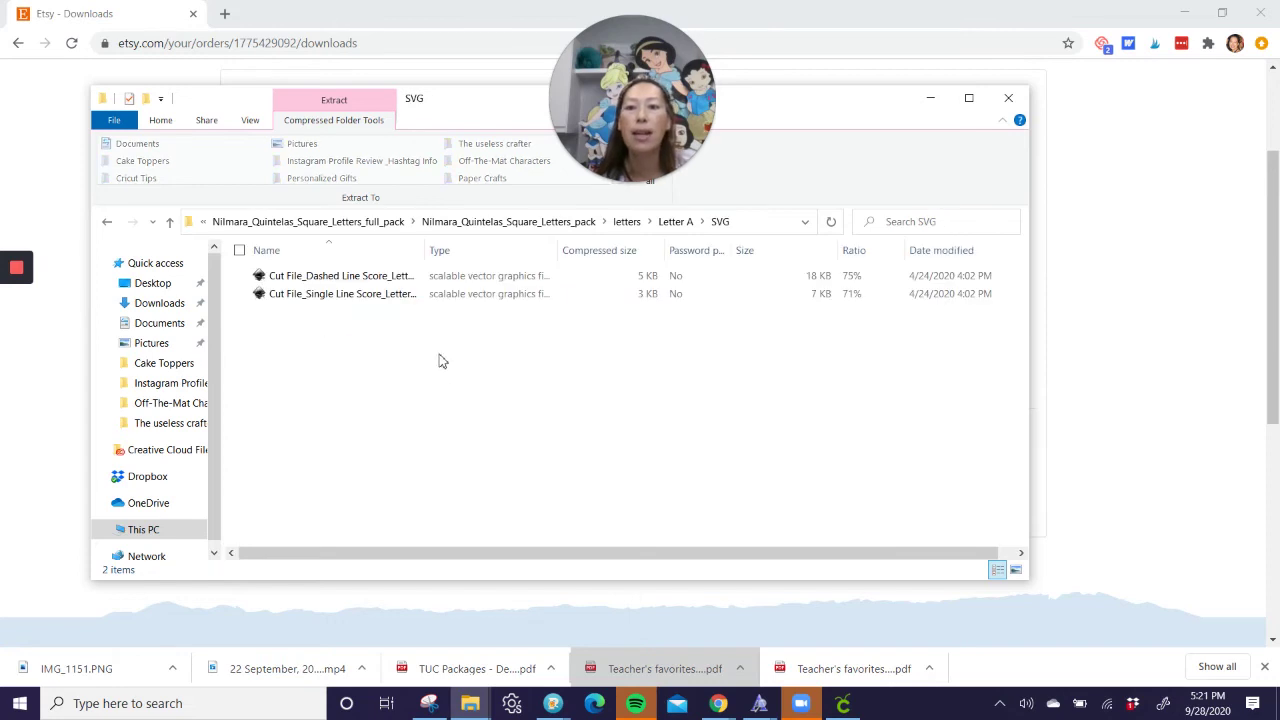
left_click_drag(427, 249, 552, 250)
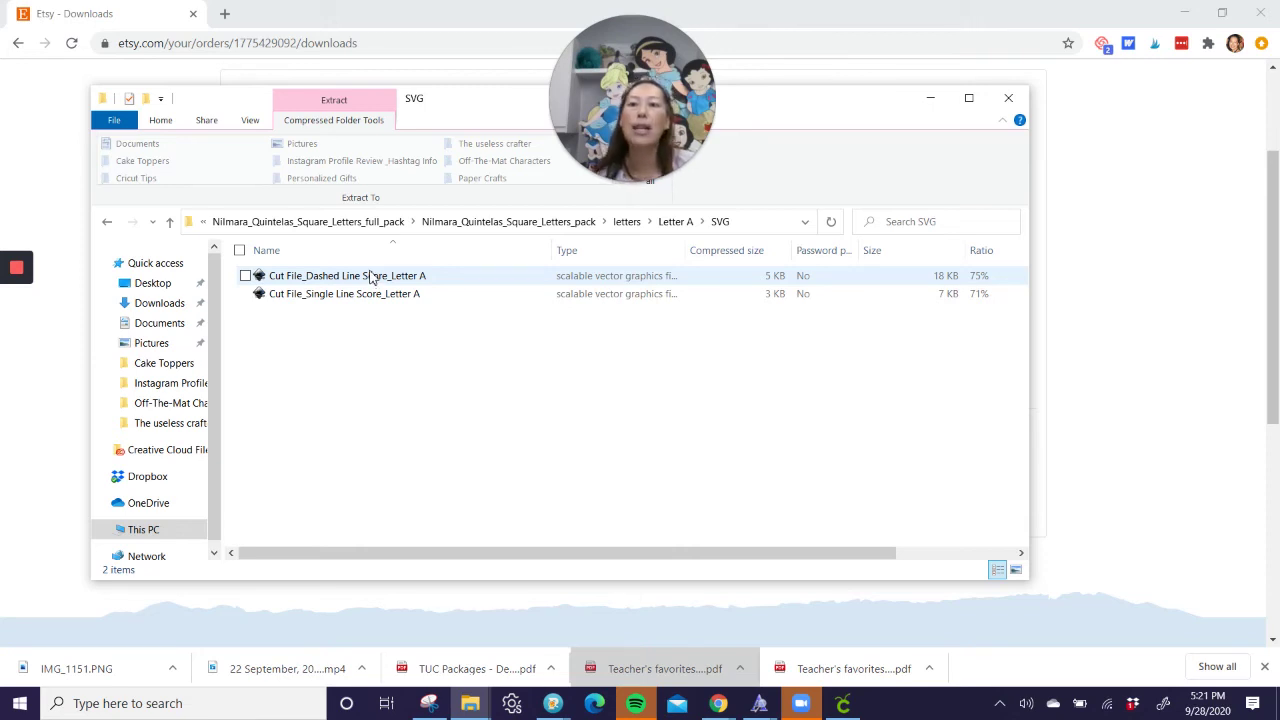
left_click(305, 278)
left_click_drag(309, 286, 175, 285)
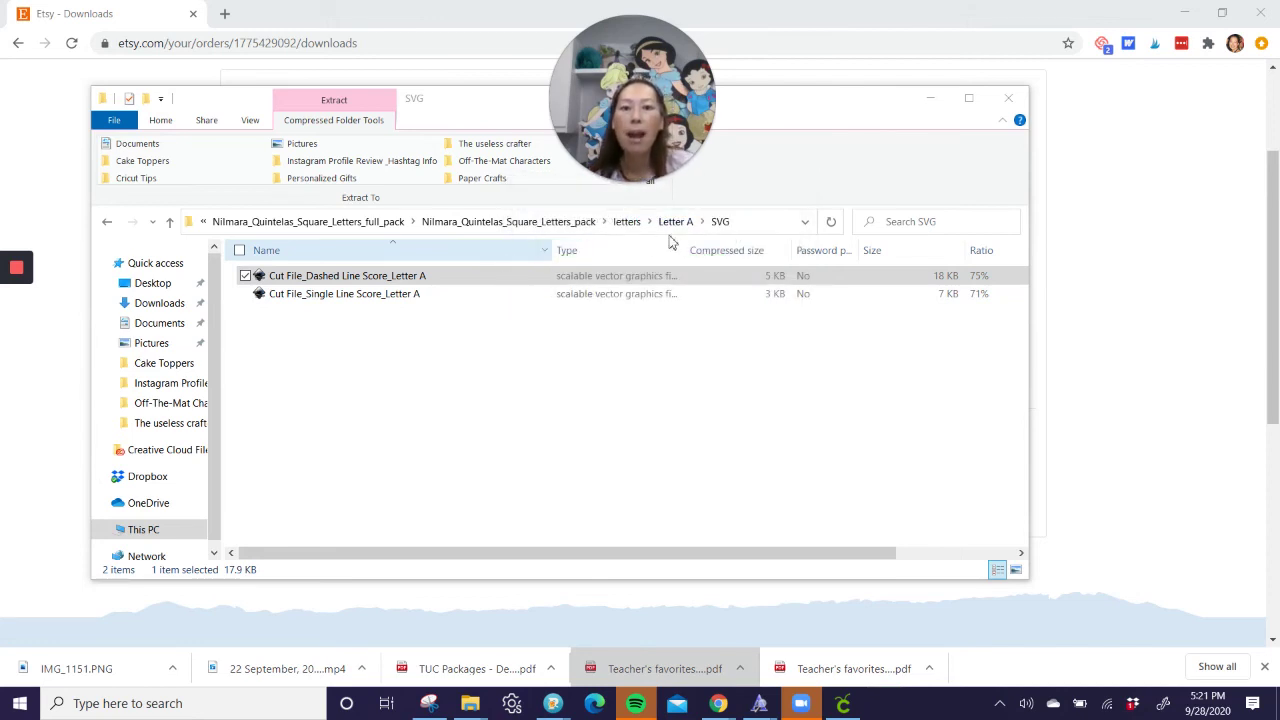
Step: Copy the Dashed Line Score Number 5 SVG from numbers > Number 5 > SVG to the Desktop
left_click(626, 222)
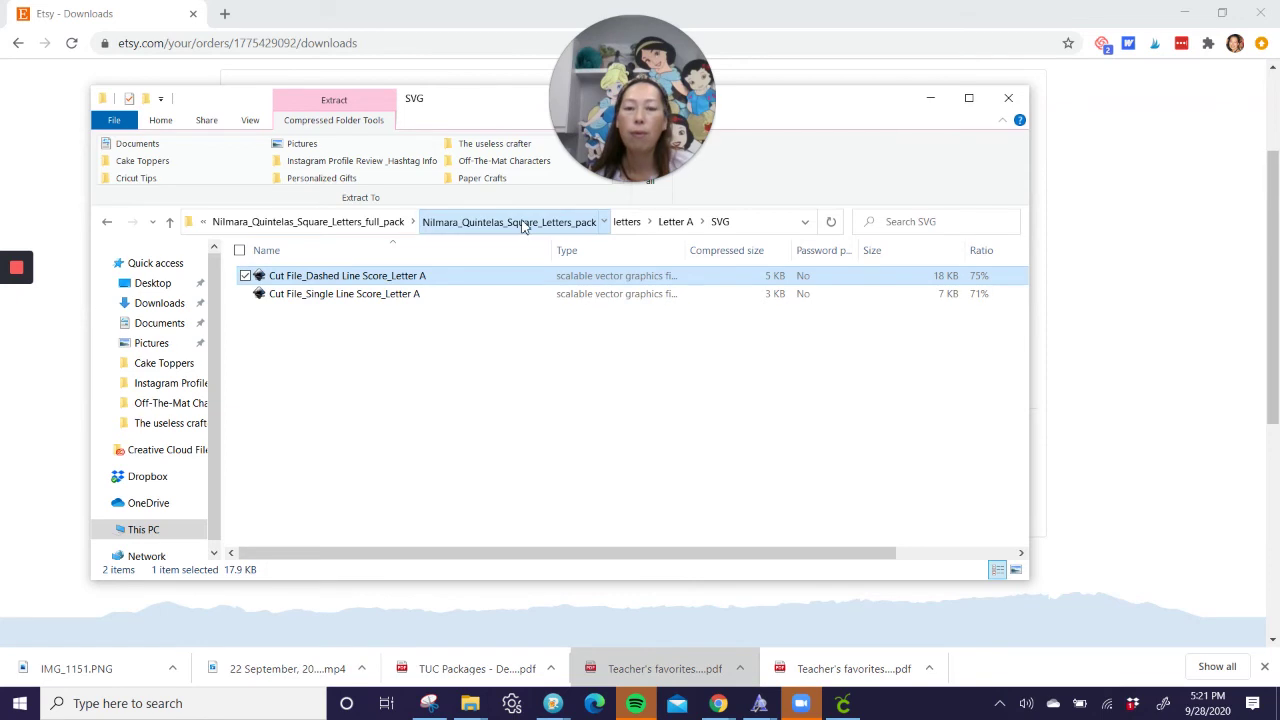
left_click(526, 228)
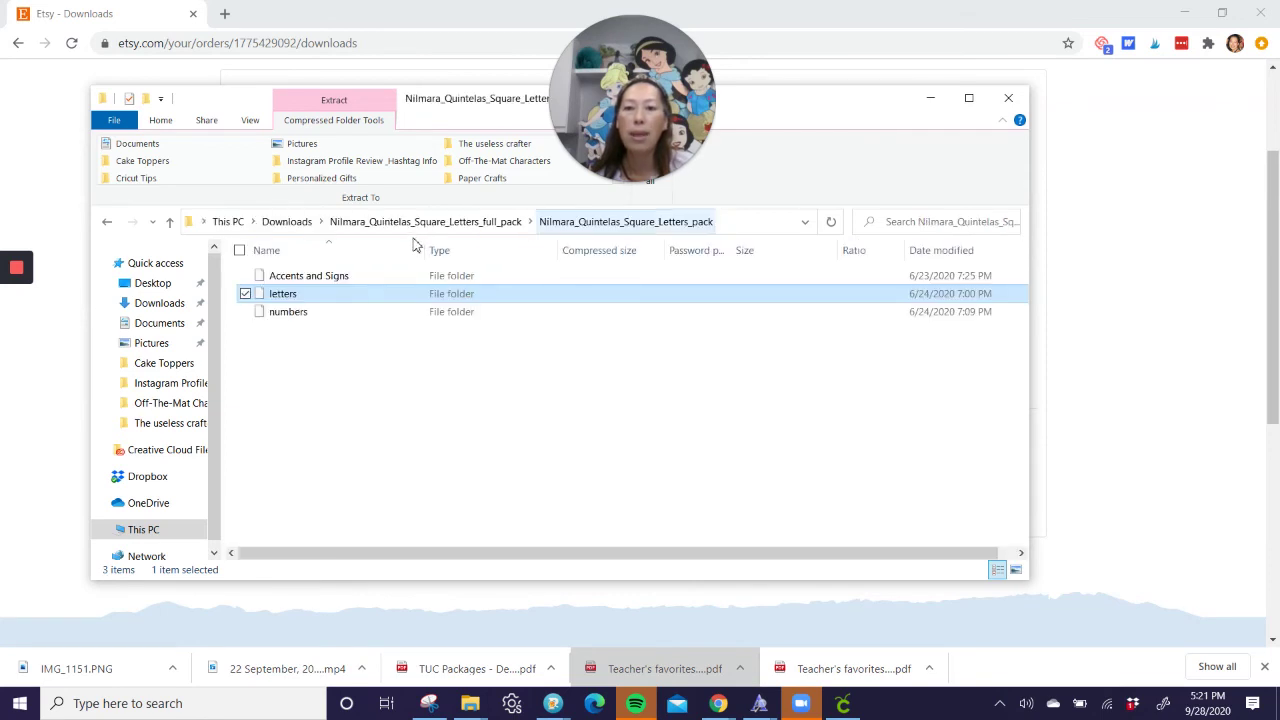
double_click(290, 312)
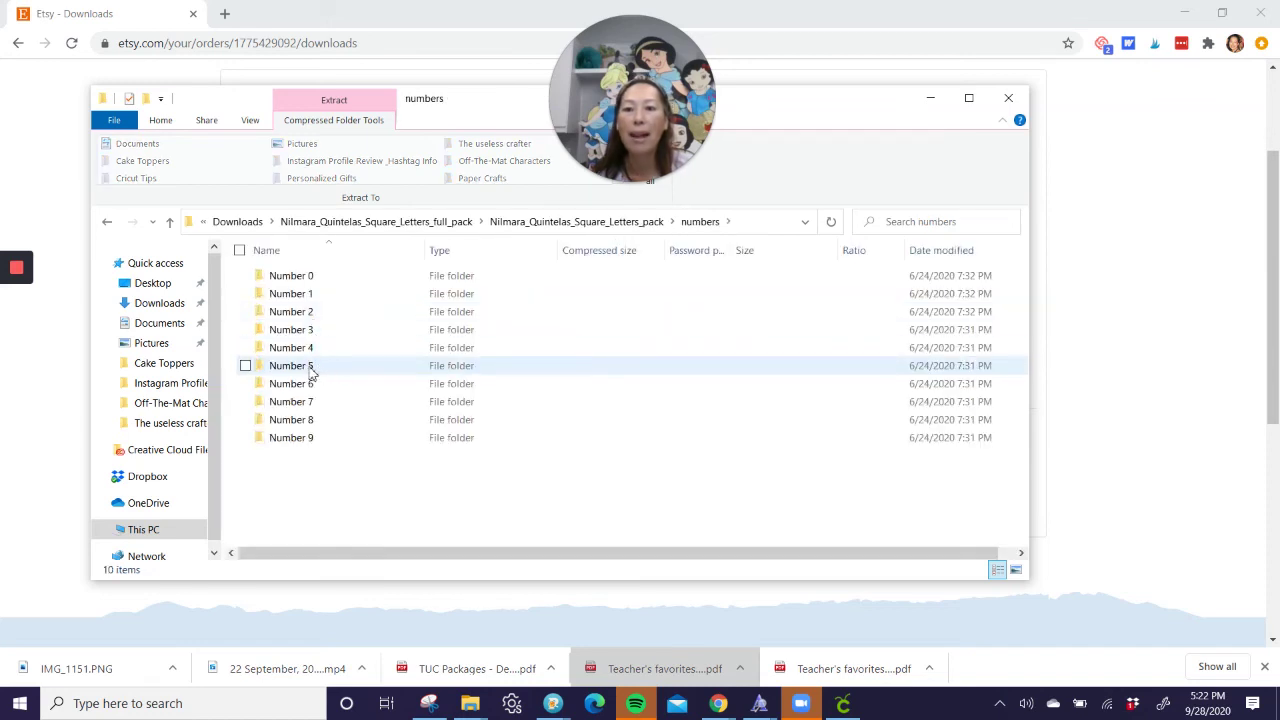
double_click(306, 367)
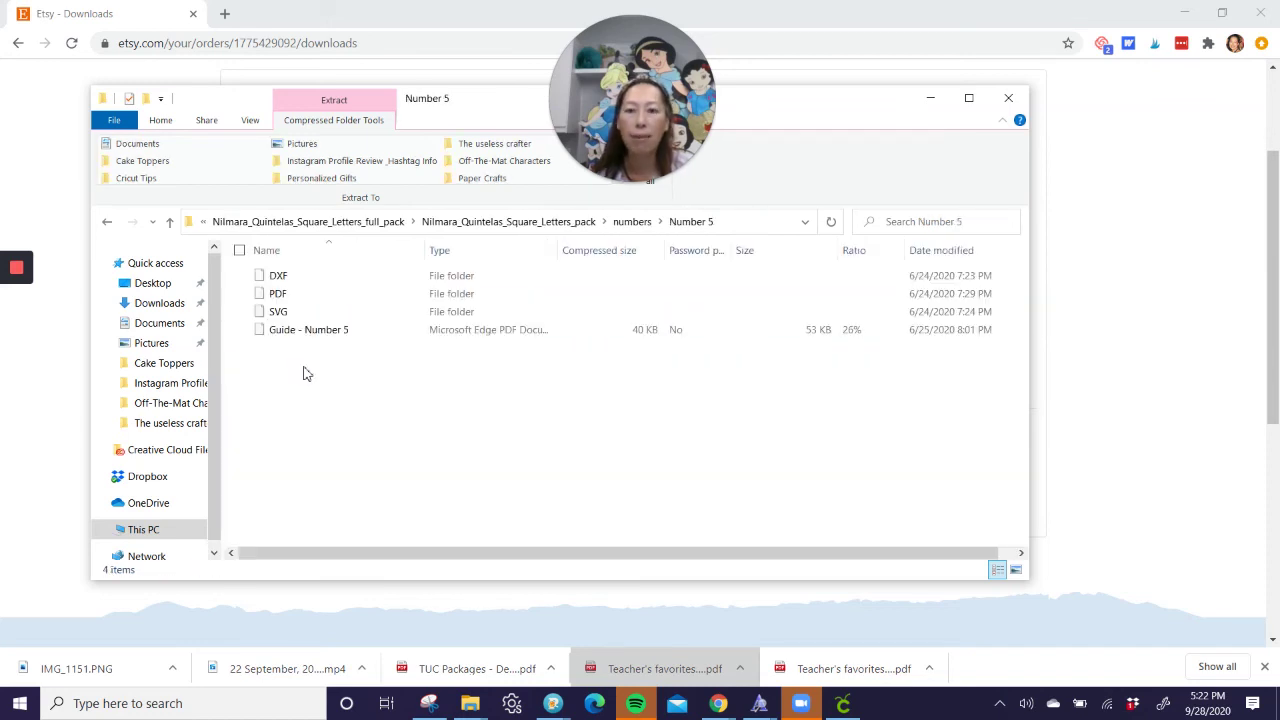
left_click(295, 317)
double_click(295, 317)
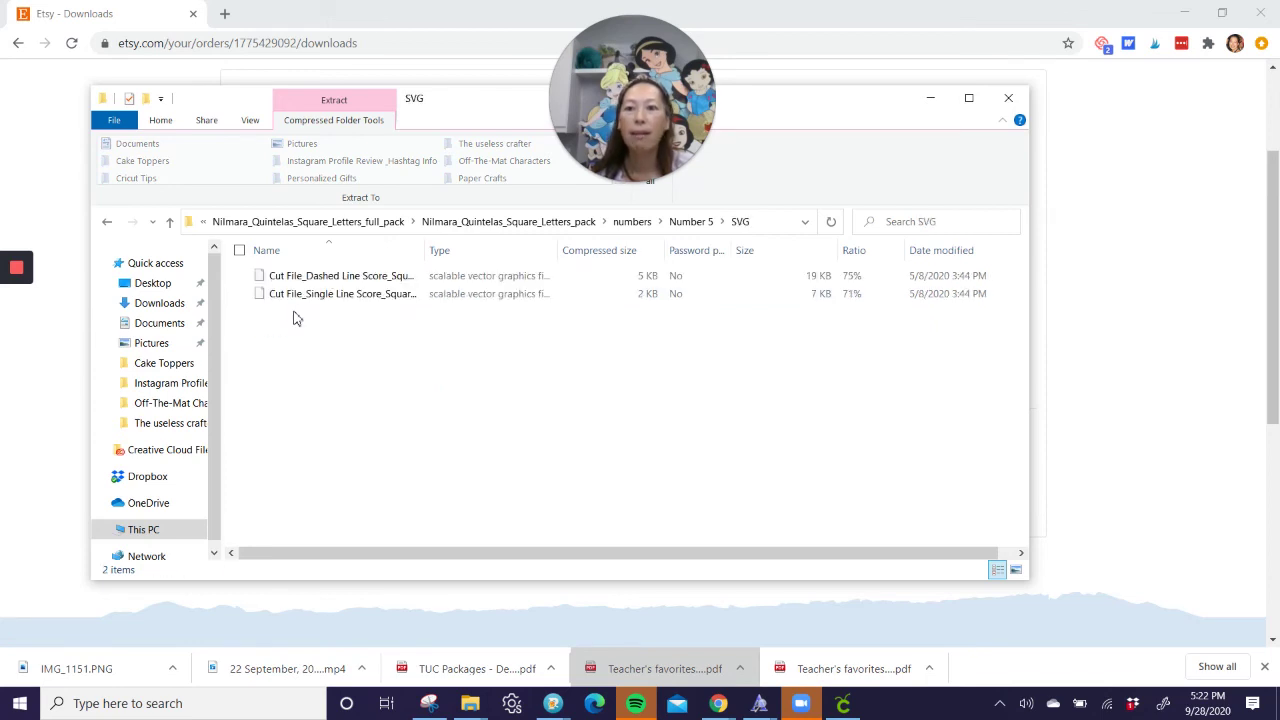
left_click_drag(376, 281, 161, 289)
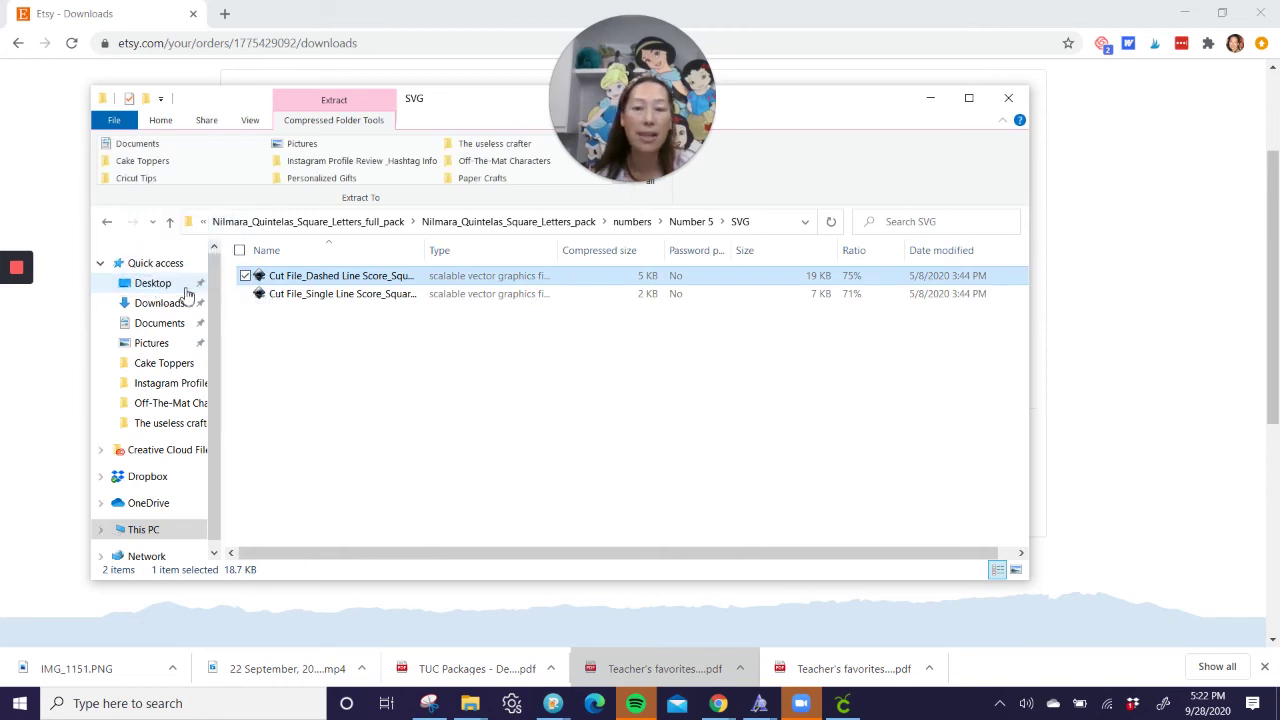
Step: Upload the dashed-line Square Number 5 SVG file into Cricut Design Space
left_click(843, 703)
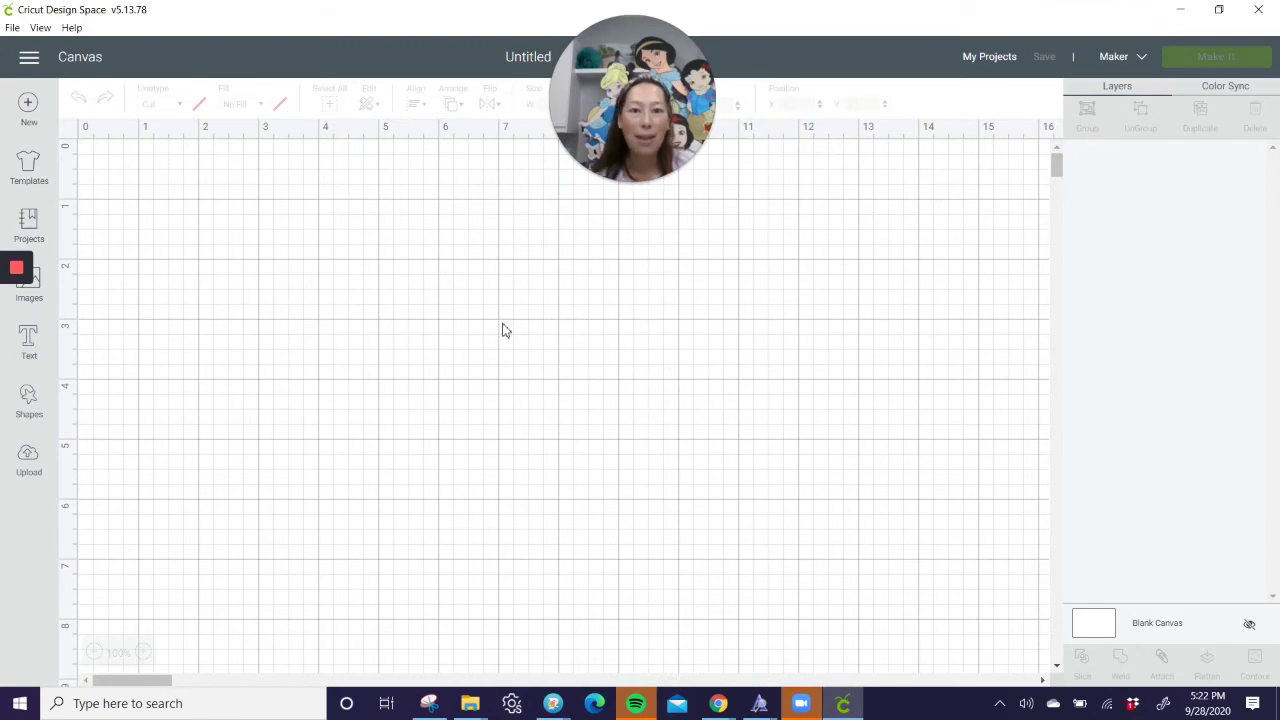
left_click(29, 460)
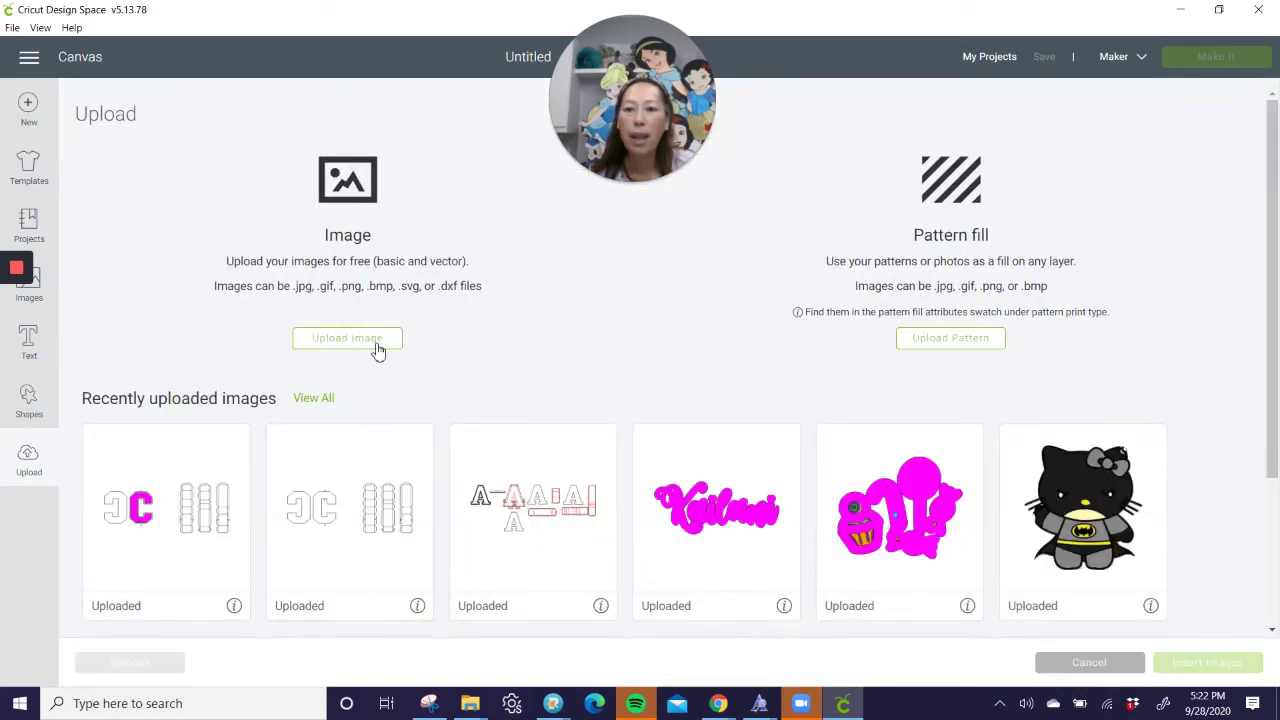
left_click(377, 345)
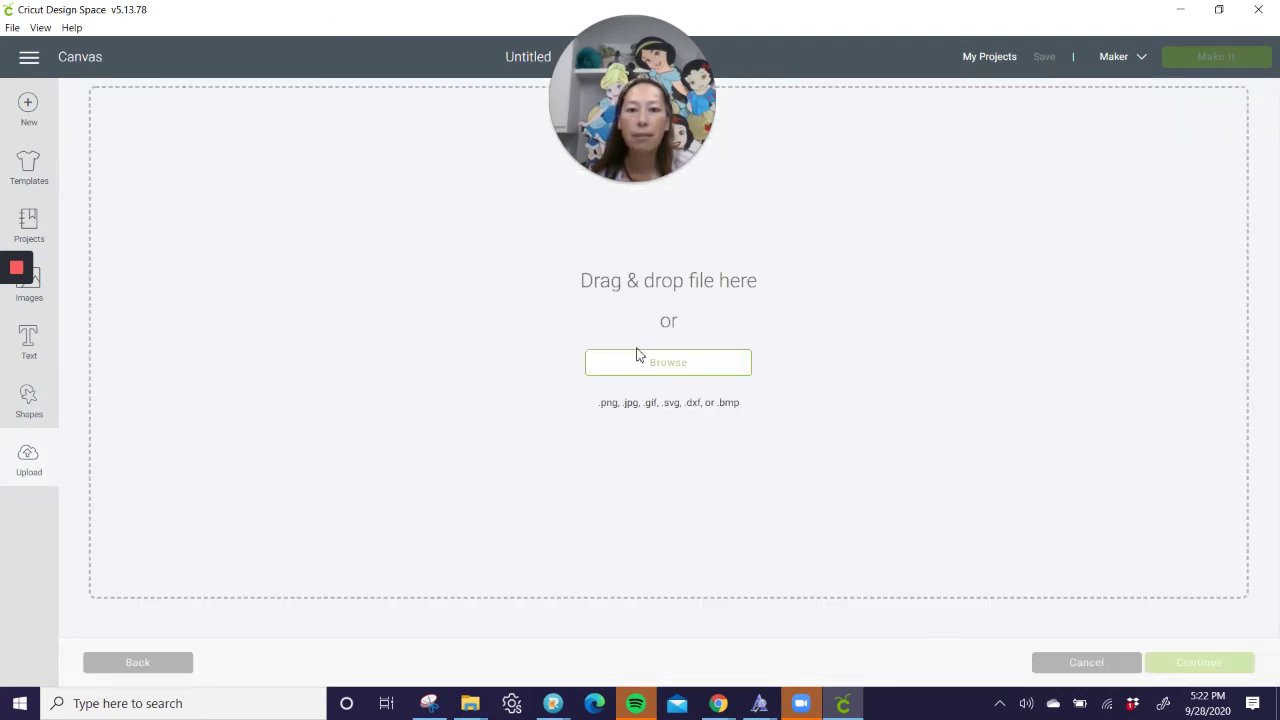
left_click(640, 370)
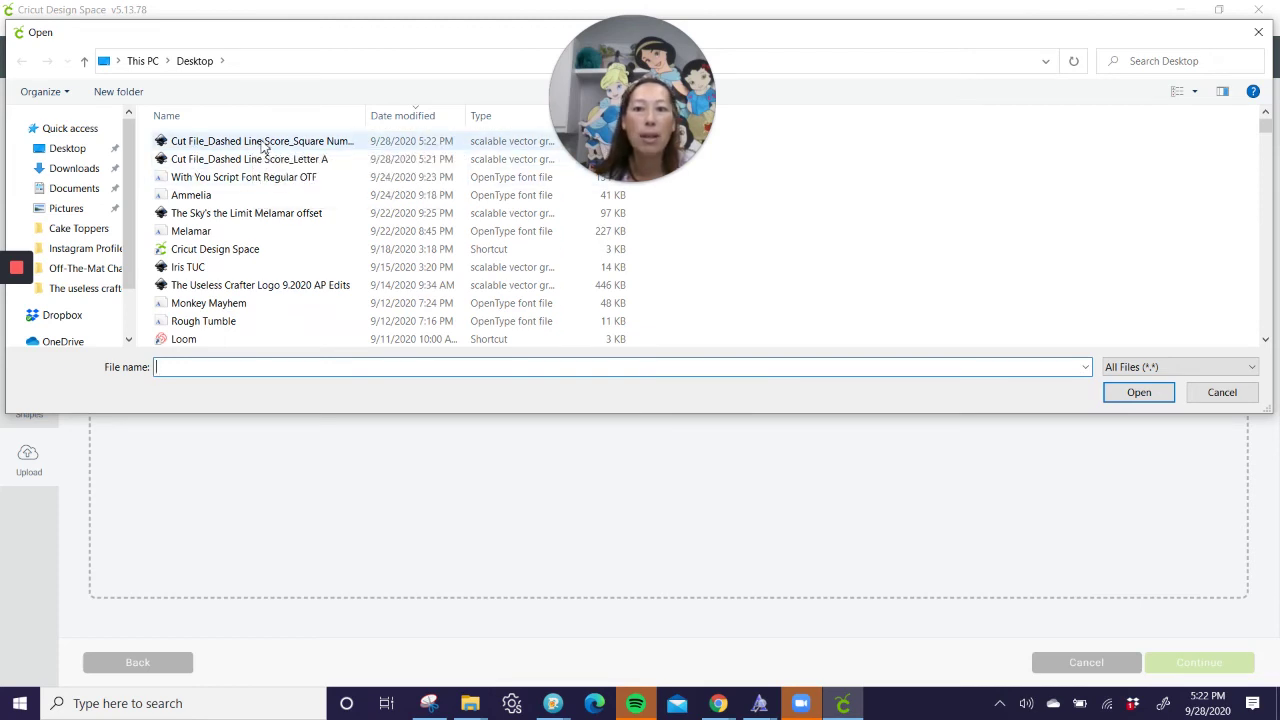
double_click(263, 141)
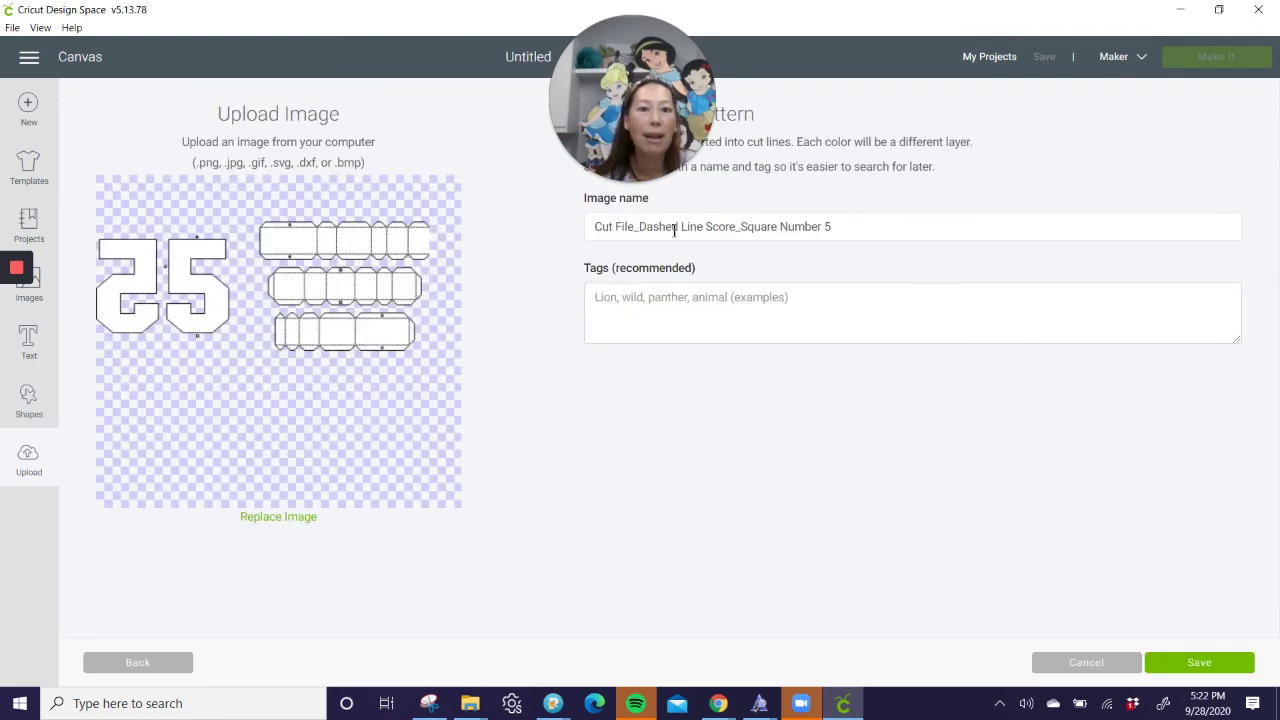
Step: Name the upload '3d 5', save it, and place it on the canvas
left_click_drag(872, 220, 517, 226)
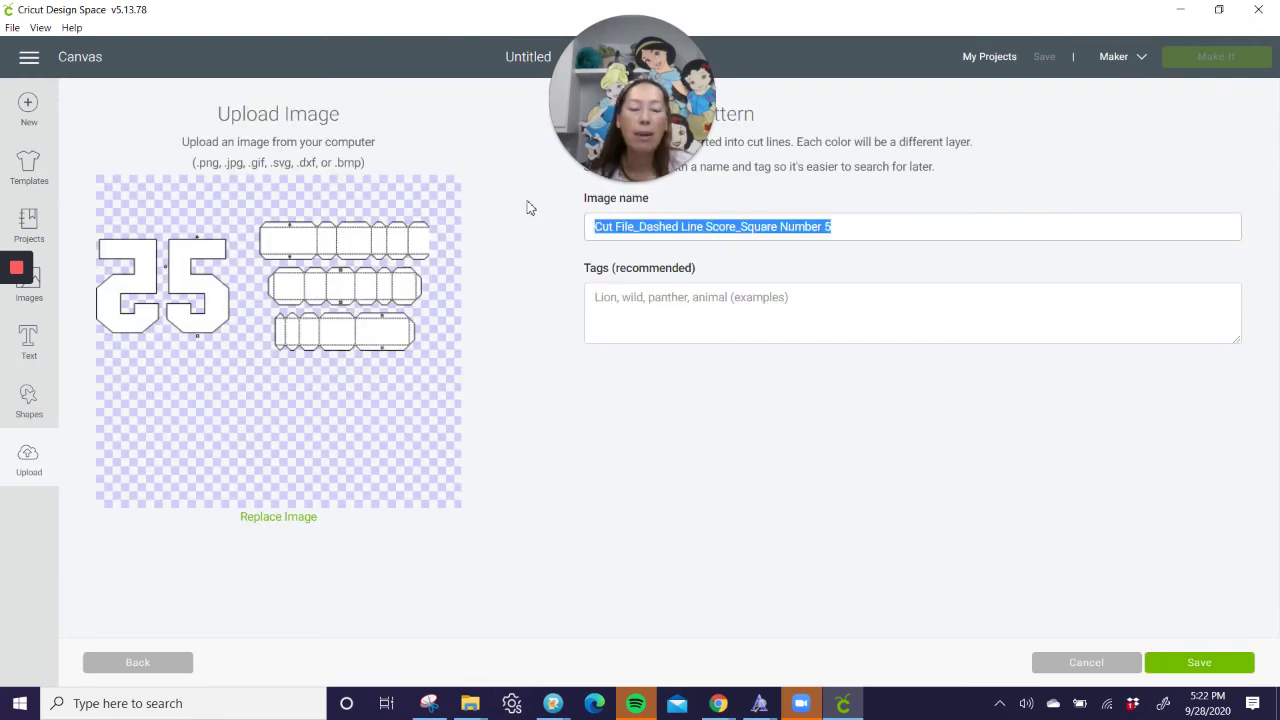
type("3d")
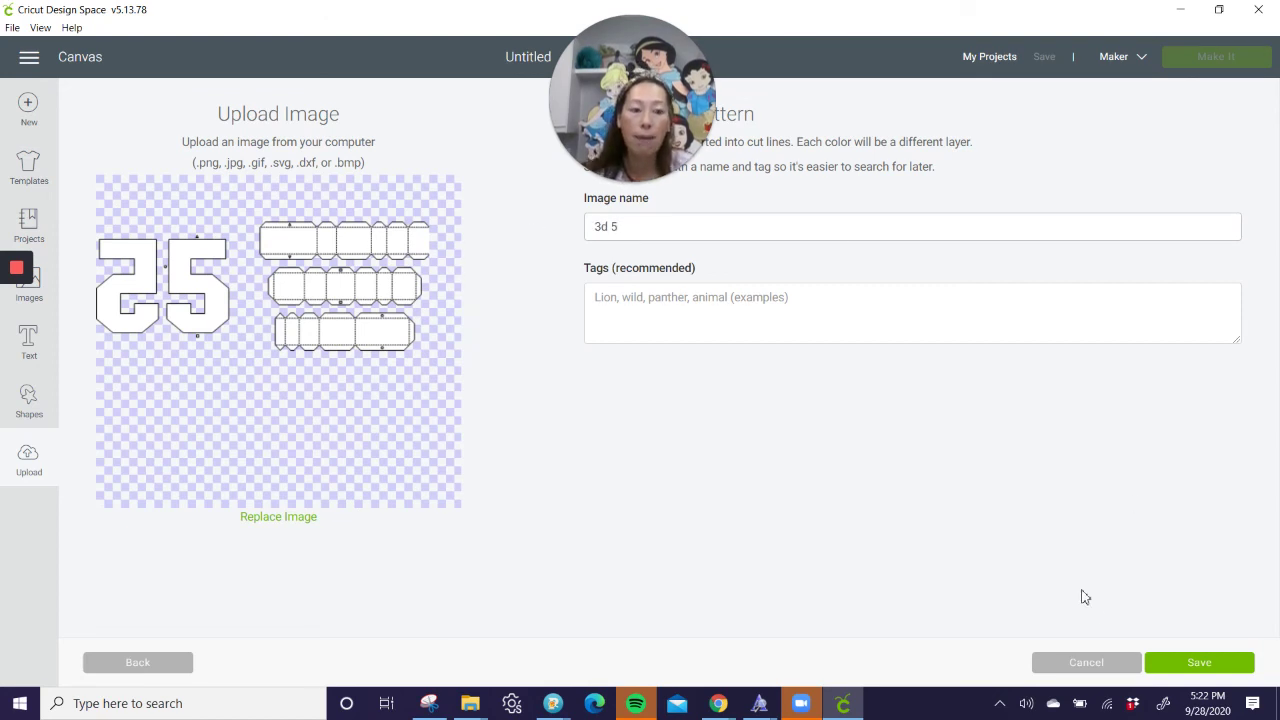
left_click(1196, 664)
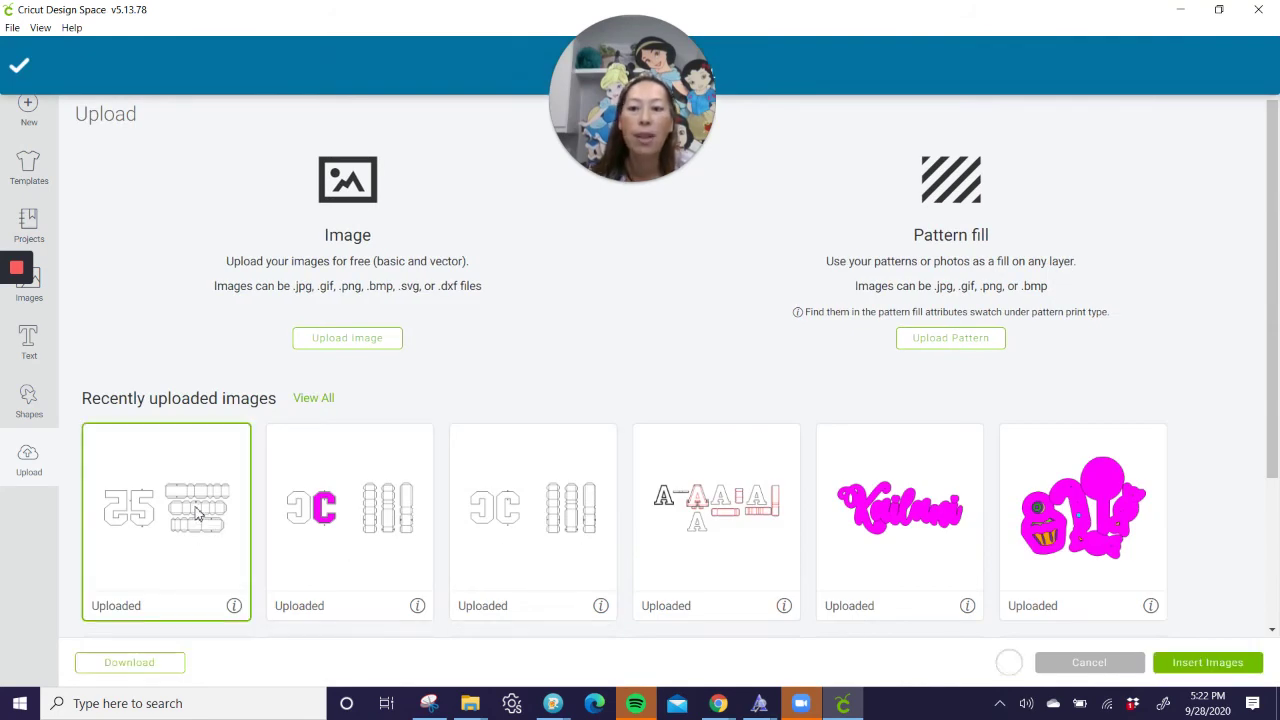
left_click(1208, 664)
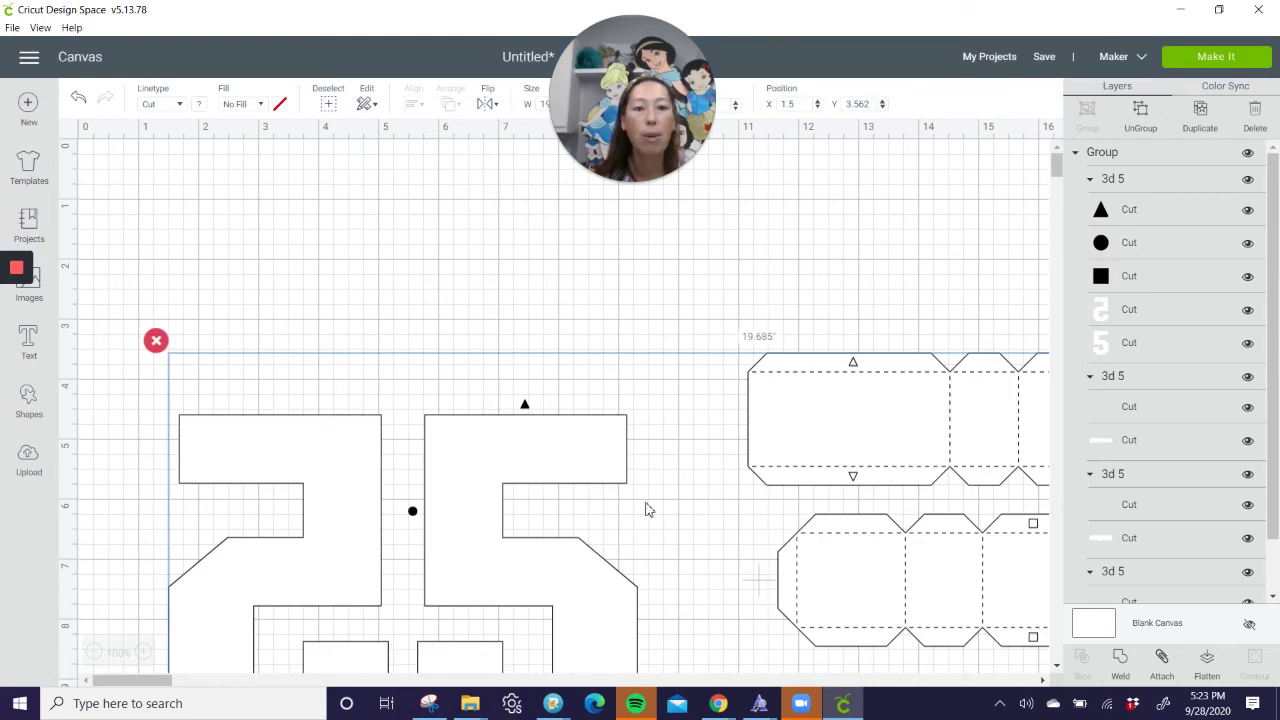
Step: Scroll down to review the inserted 3d 5 design on the canvas
scroll(660, 498, "down", 1)
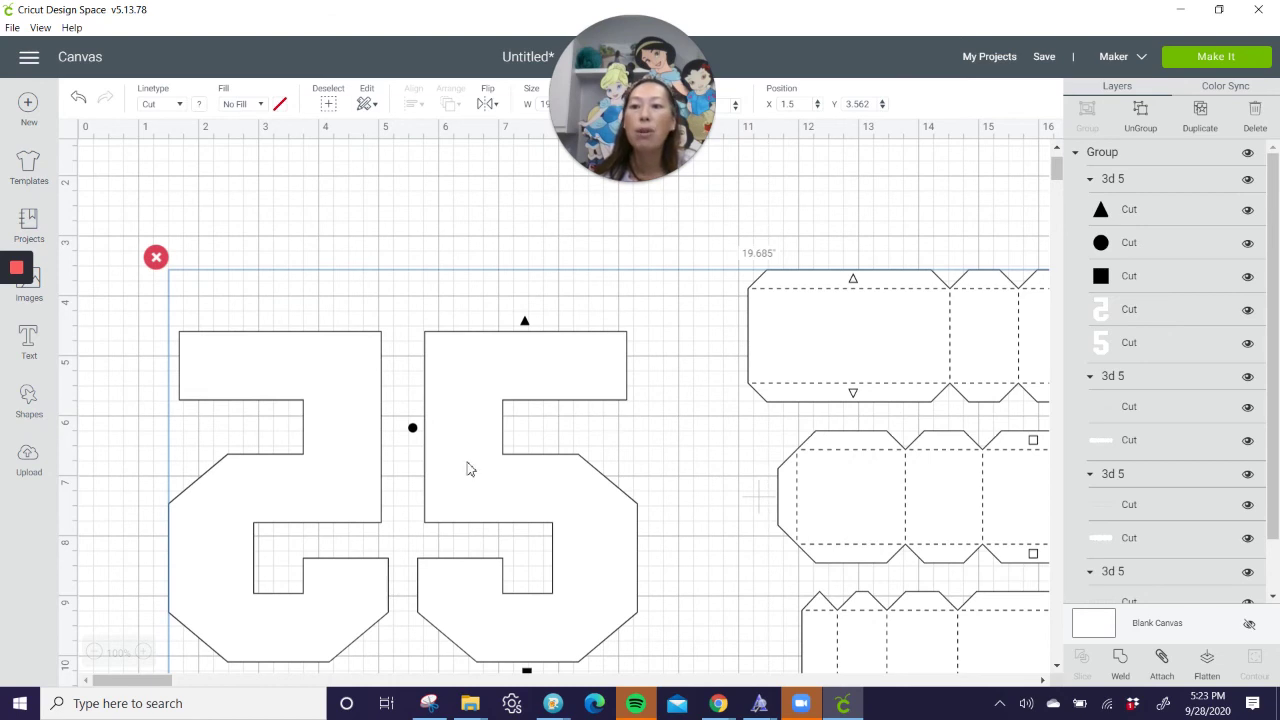
left_click(29, 460)
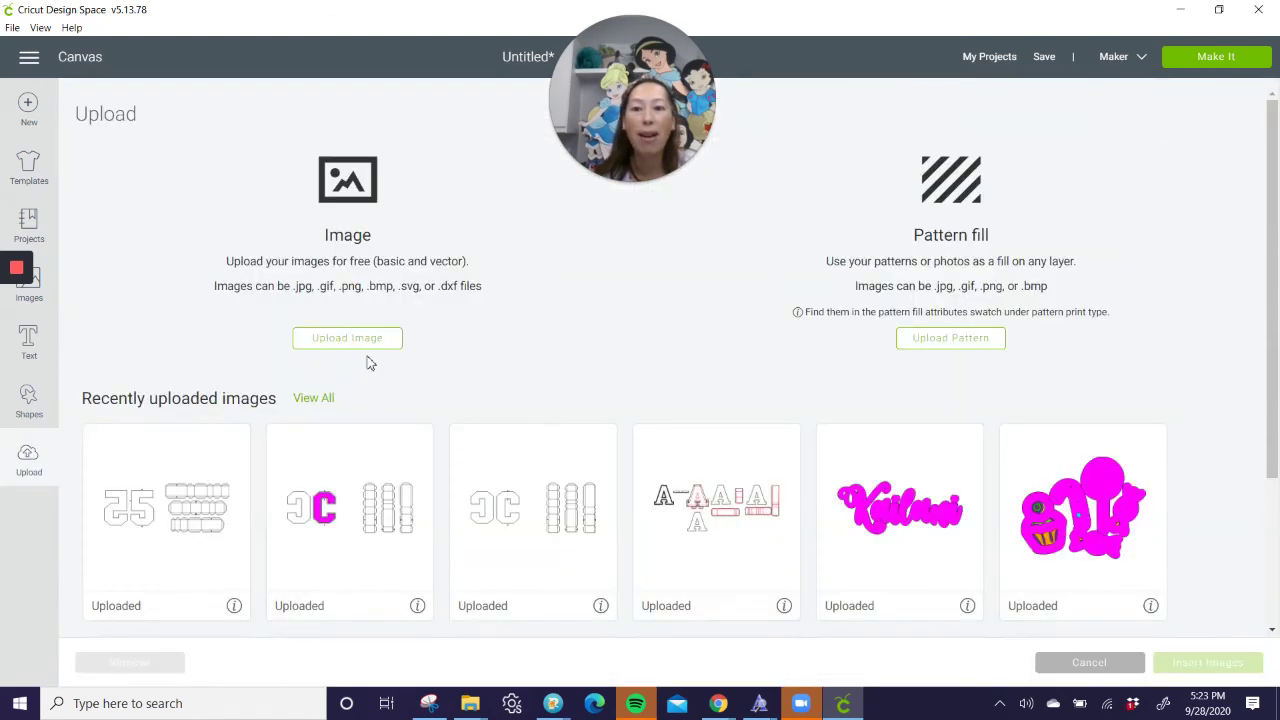
Step: Upload Cut File_Dashed Line Score_Letter A and save it under the name '3d a'
left_click(350, 340)
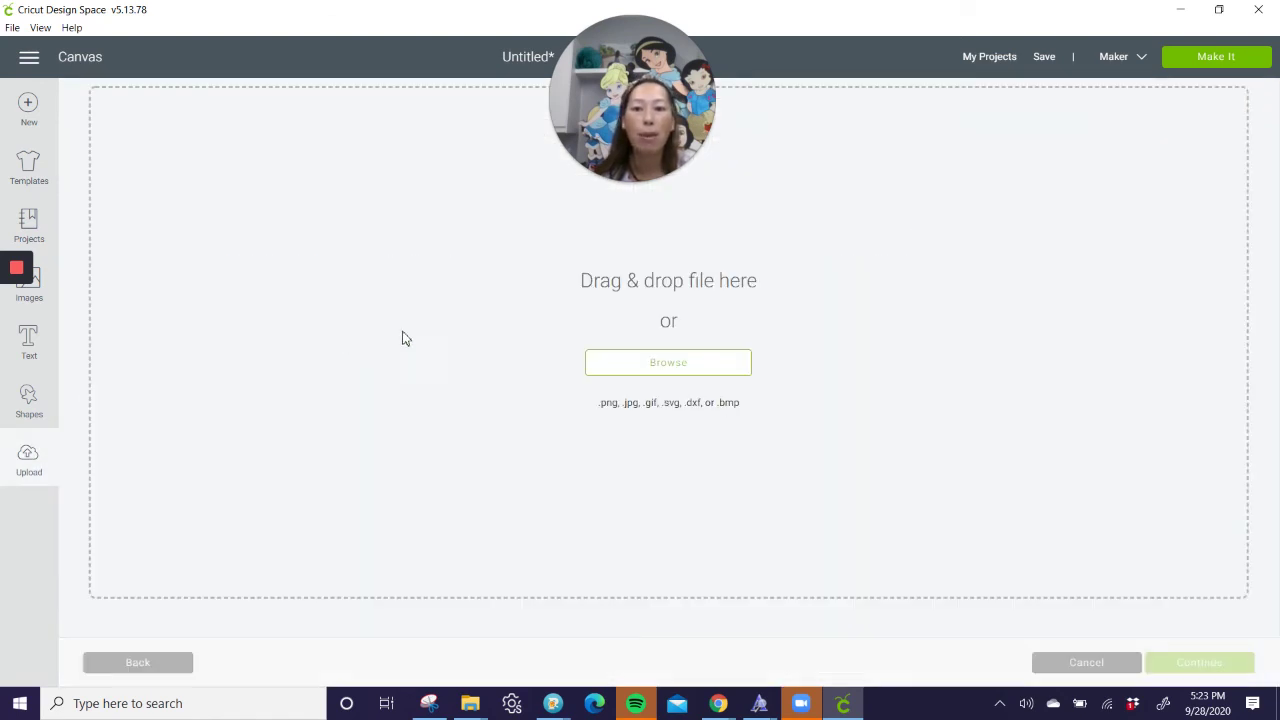
left_click(718, 364)
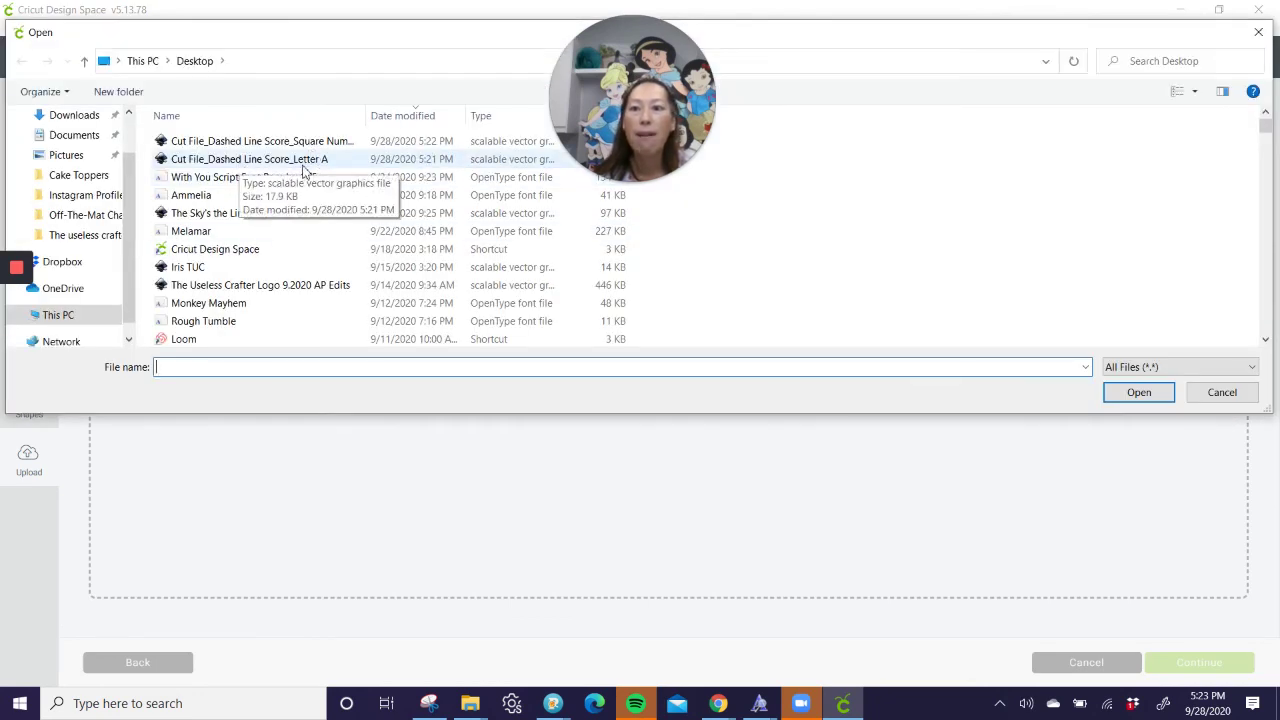
double_click(310, 163)
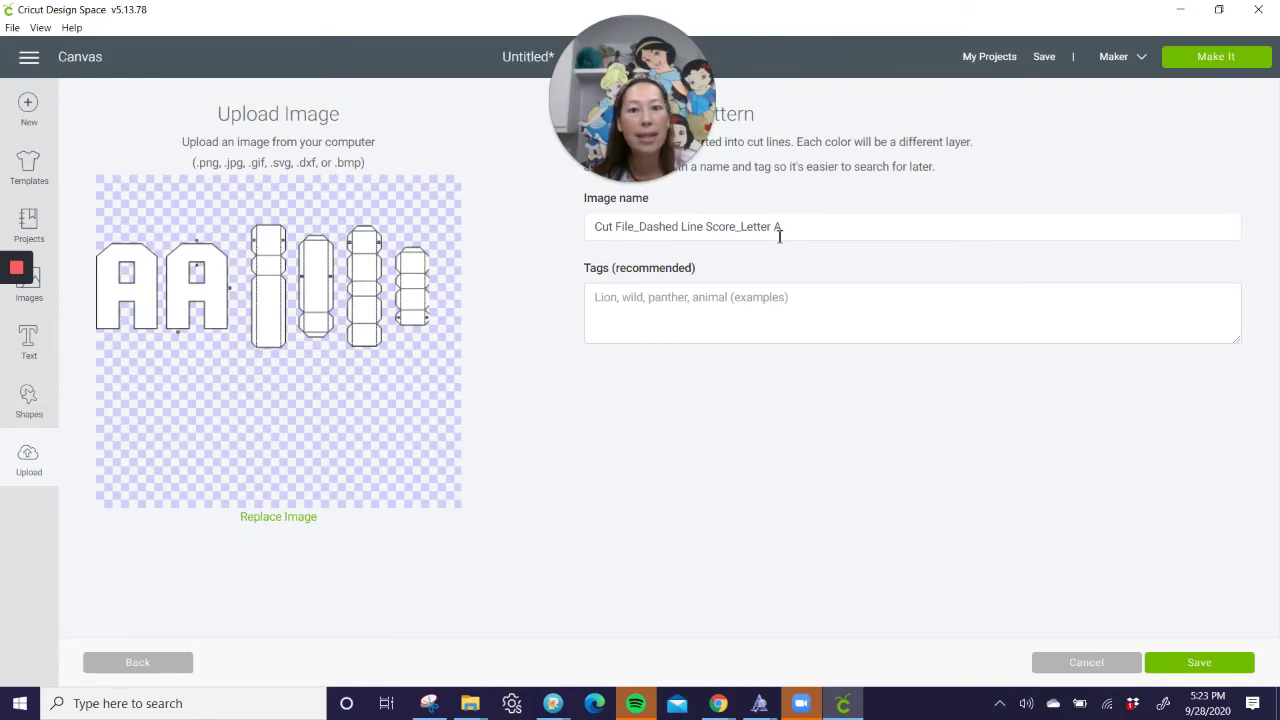
triple_click(800, 230)
type("3d")
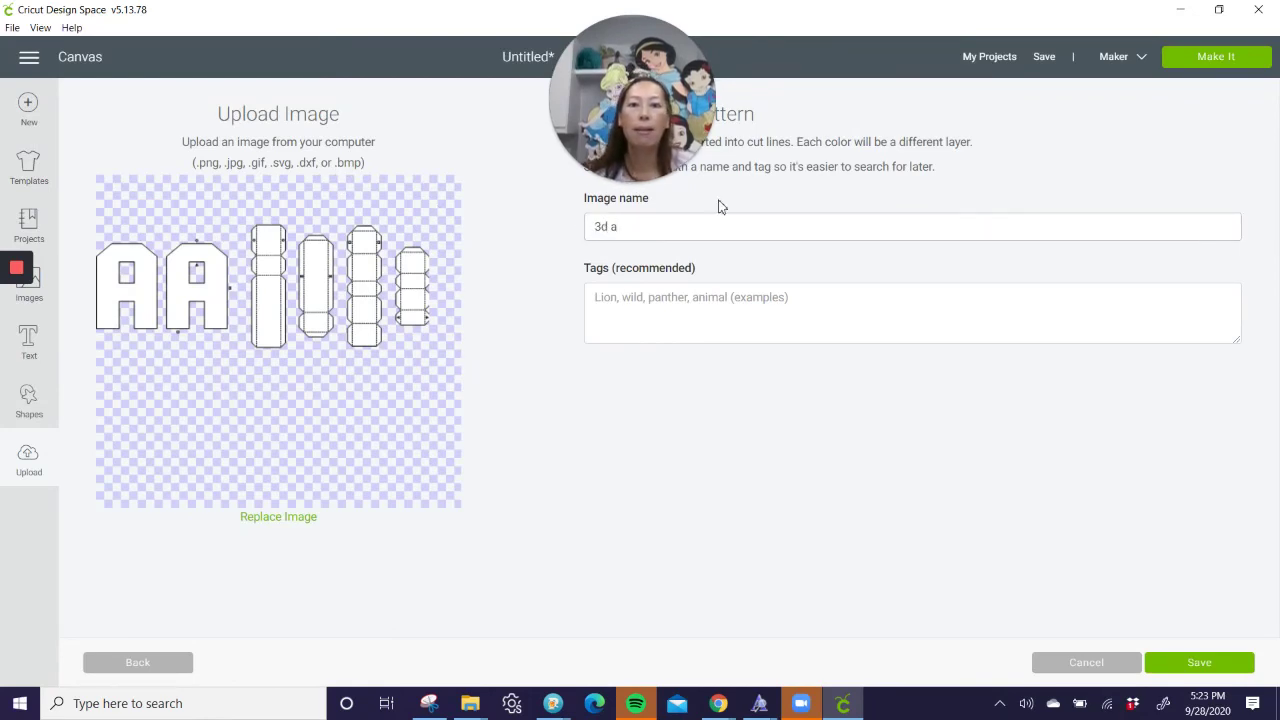
type(" a")
left_click(1199, 664)
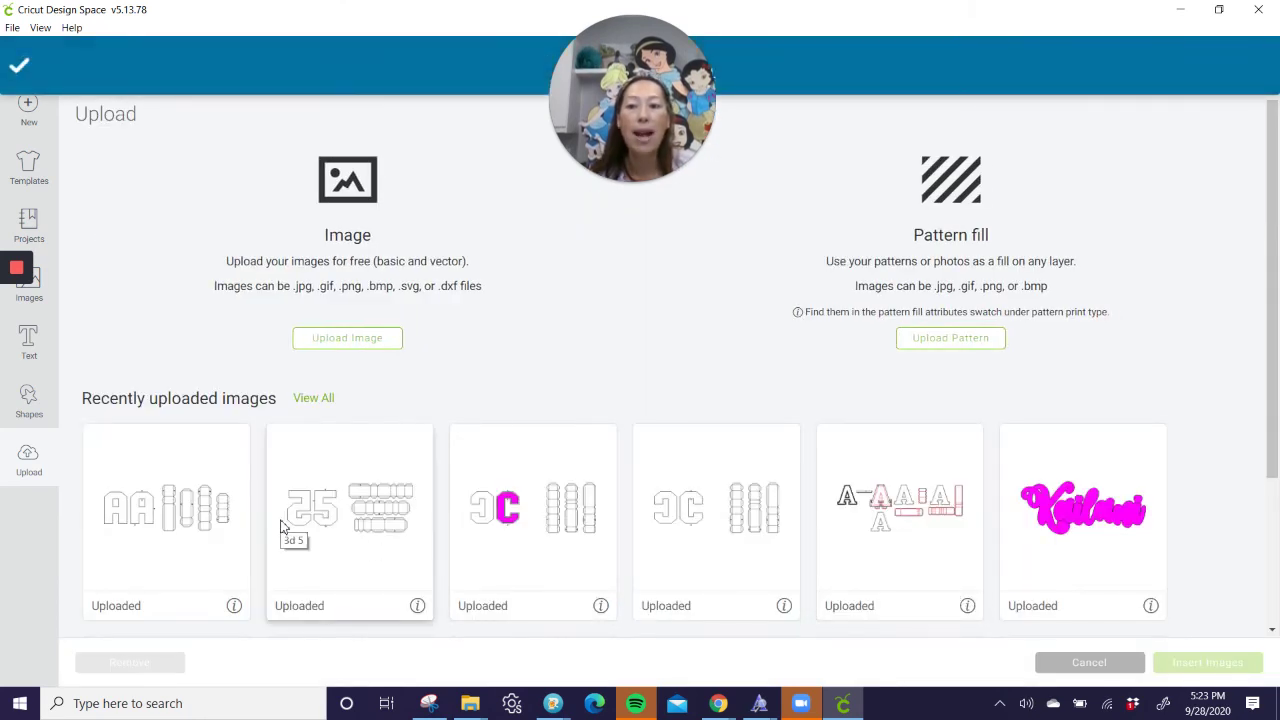
Step: Insert the uploaded 3d a design onto the canvas and select the 25 design group
left_click(155, 510)
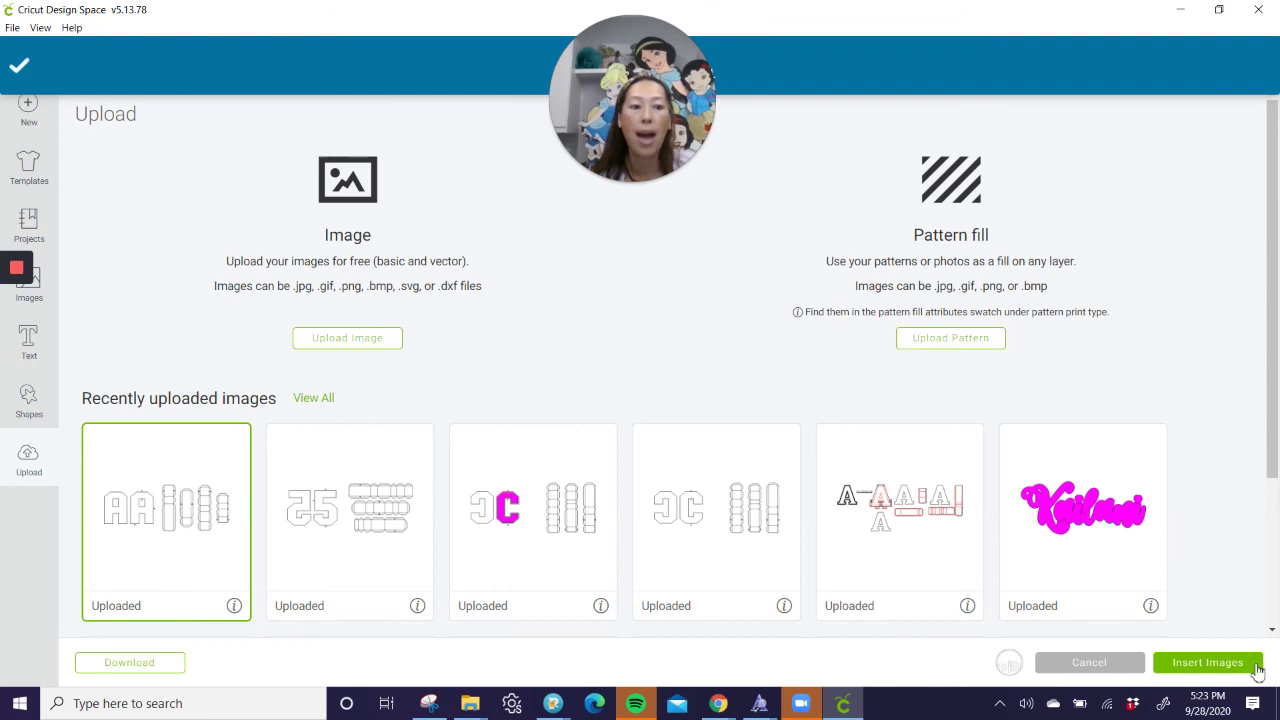
left_click(1186, 664)
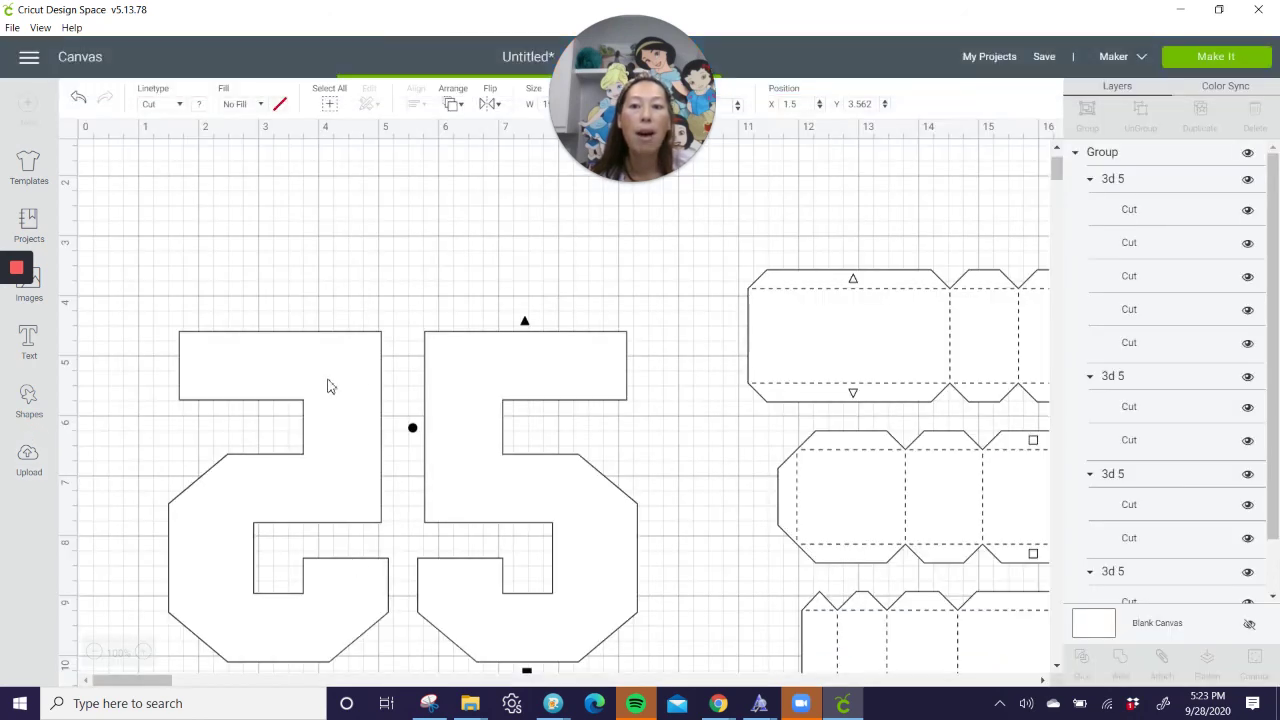
left_click(460, 360)
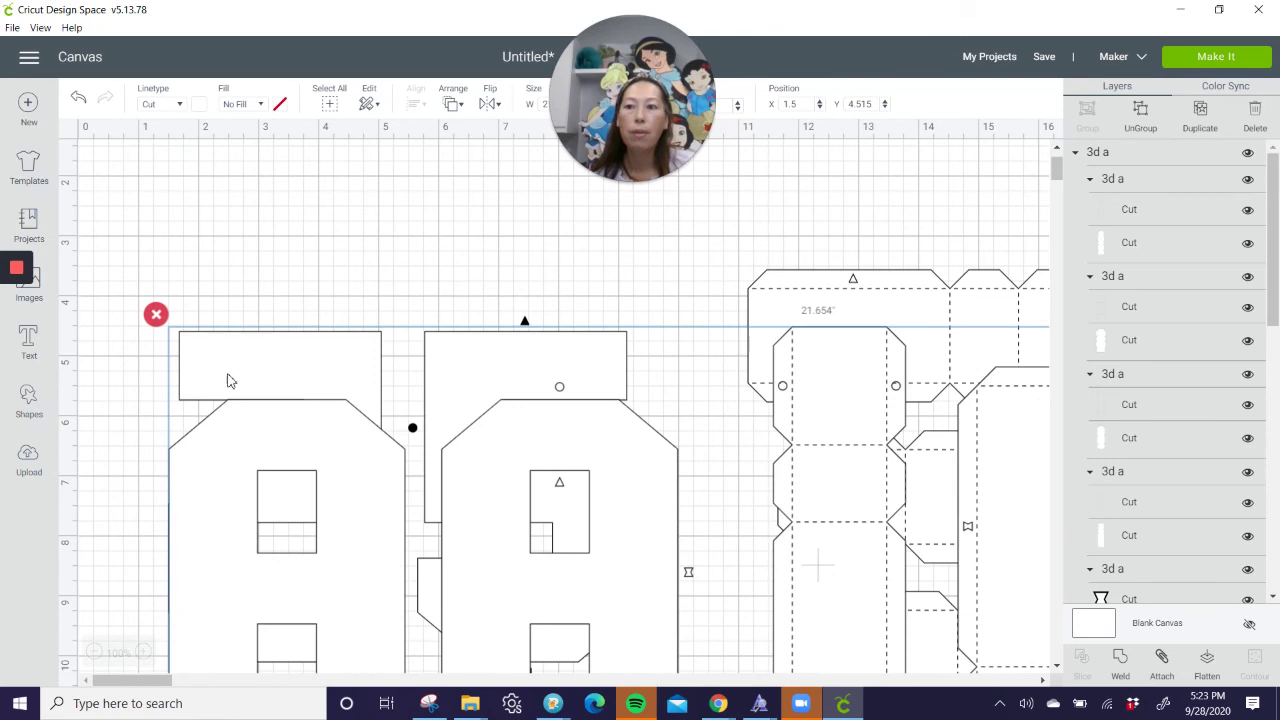
Step: Search the image library for '3d a' and filter Ownership to Uploaded images
left_click(46, 294)
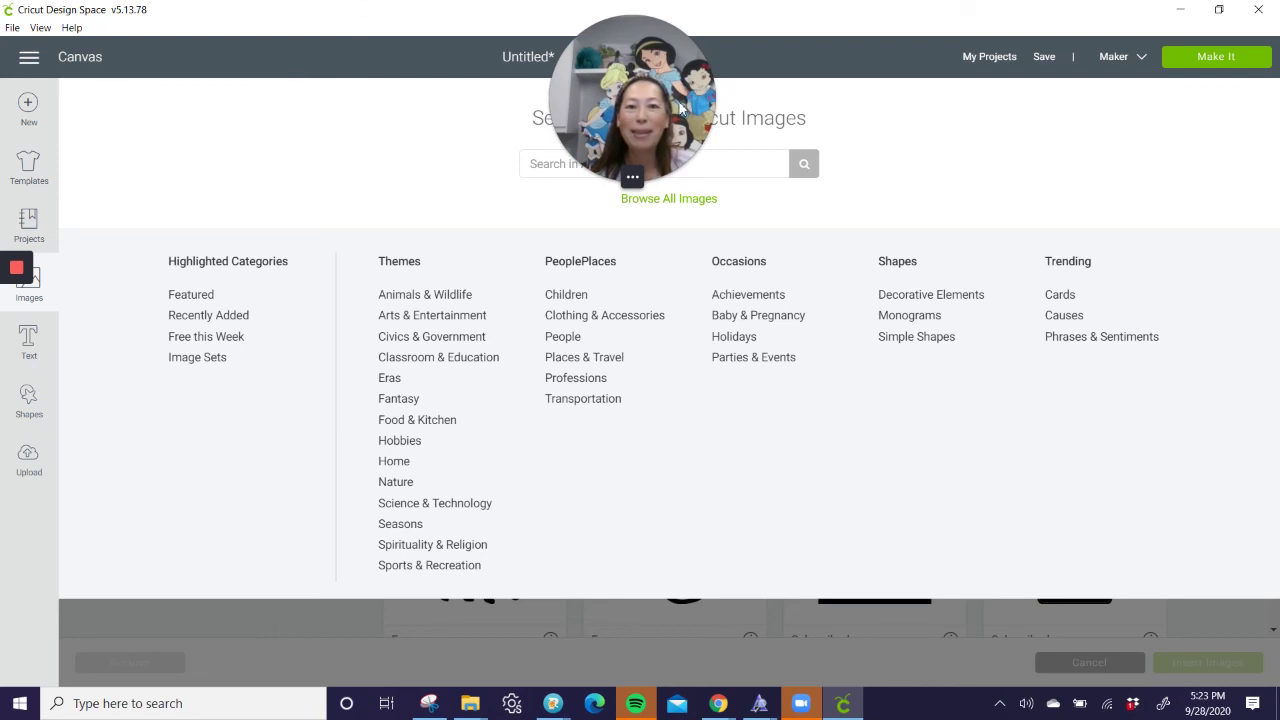
left_click(705, 166)
type("3")
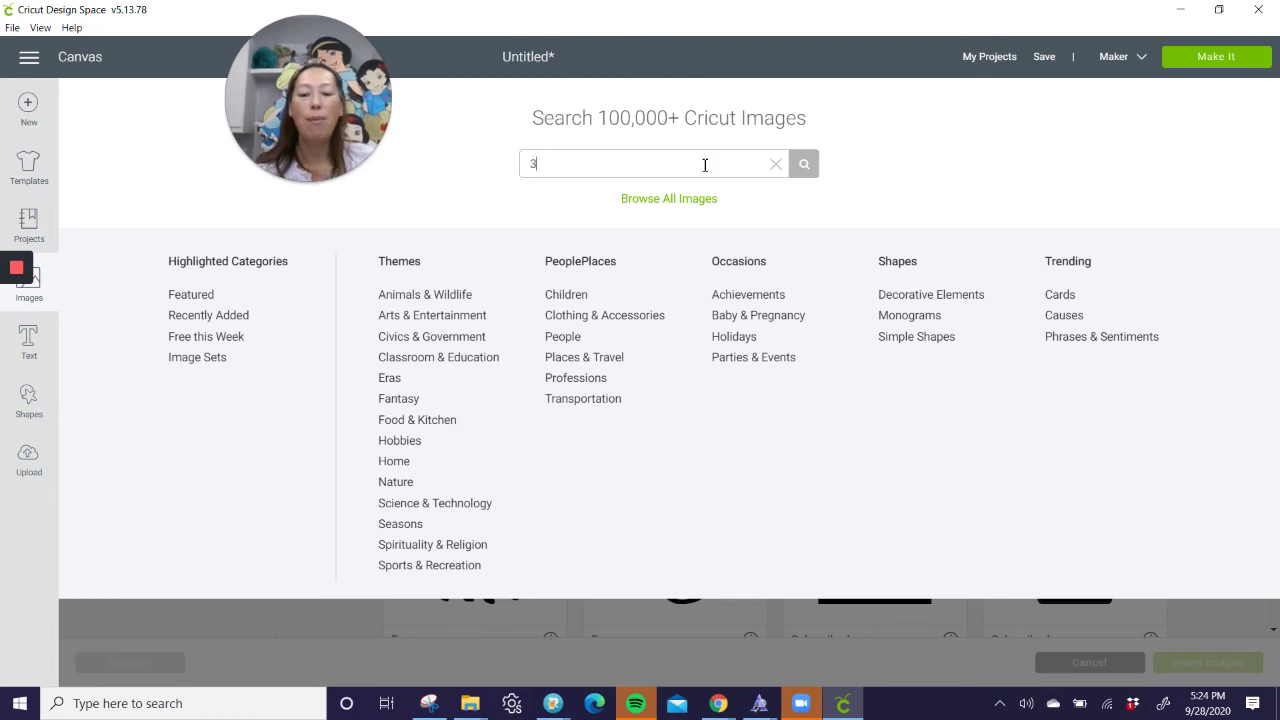
type("d a")
key("Return")
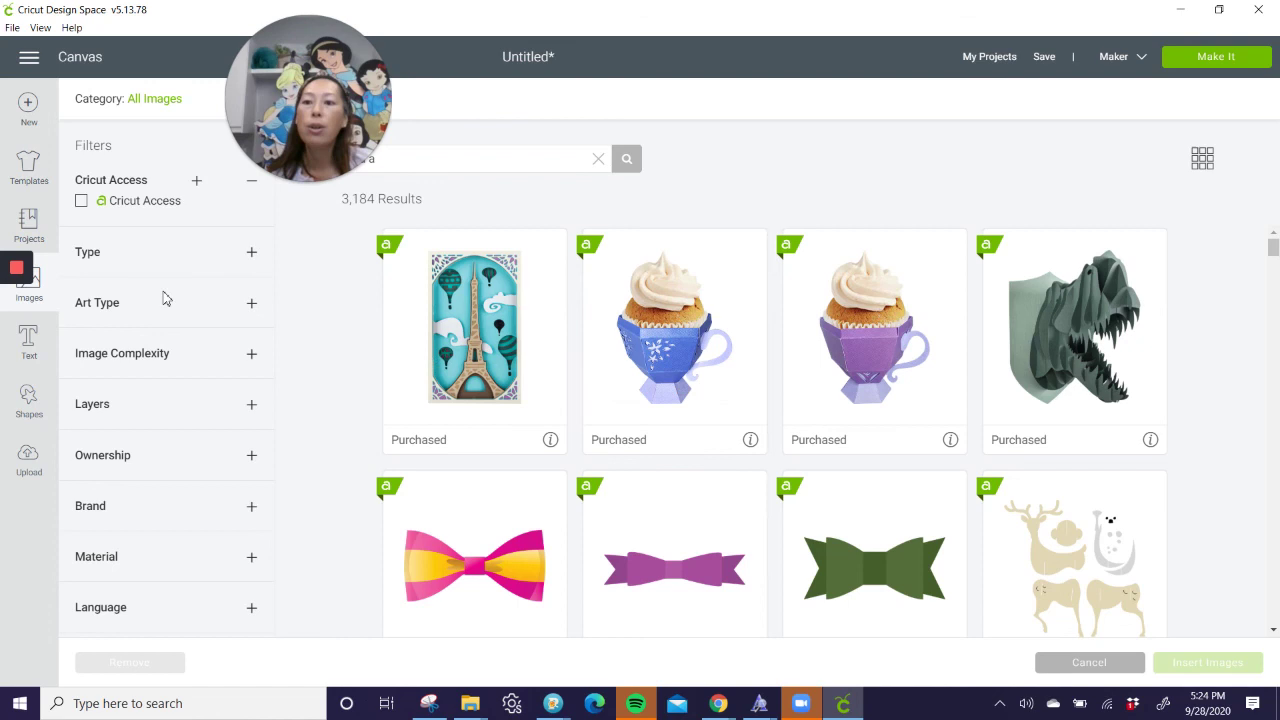
left_click(252, 458)
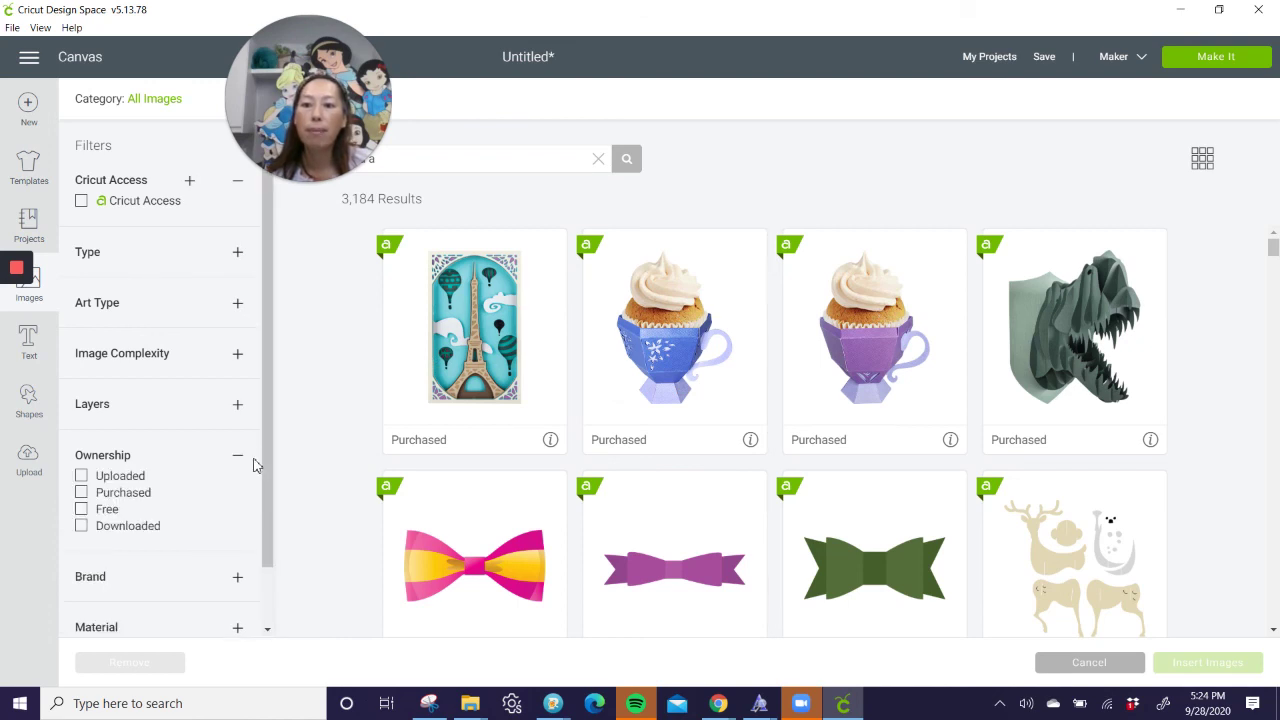
left_click(82, 477)
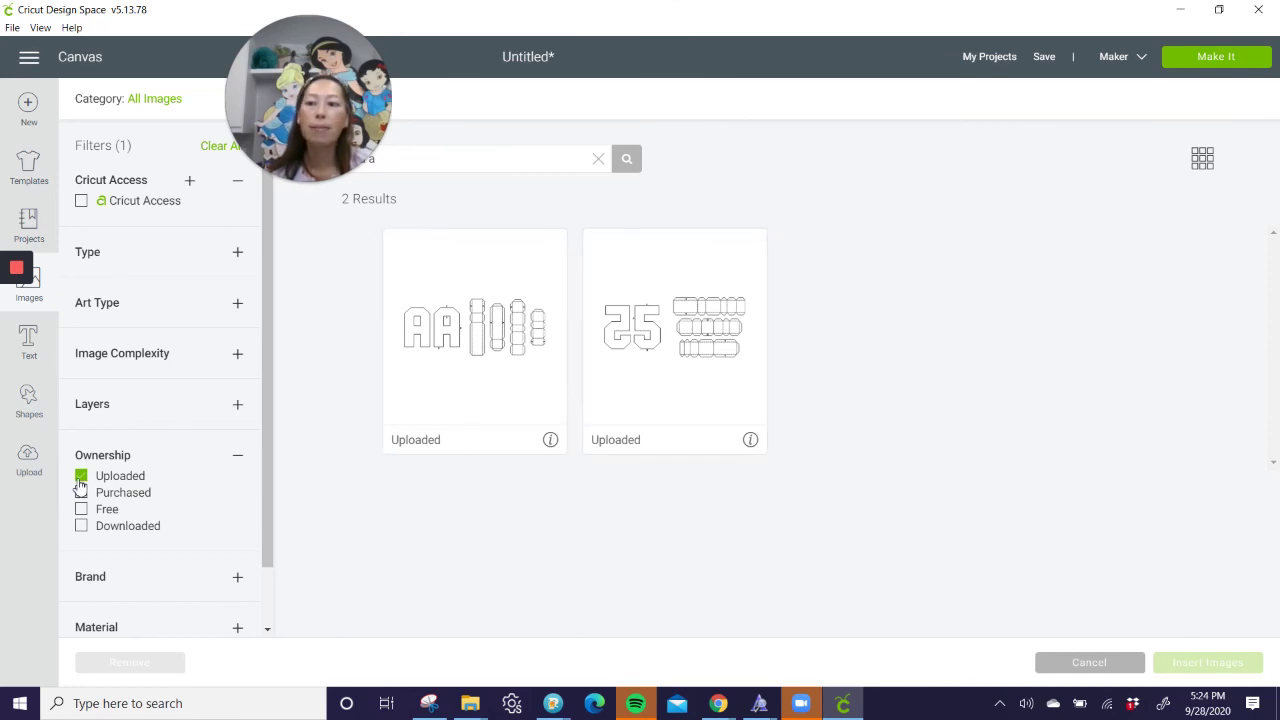
Step: Insert the AA letter design and duplicate it on the canvas with Ctrl+D
left_click(517, 358)
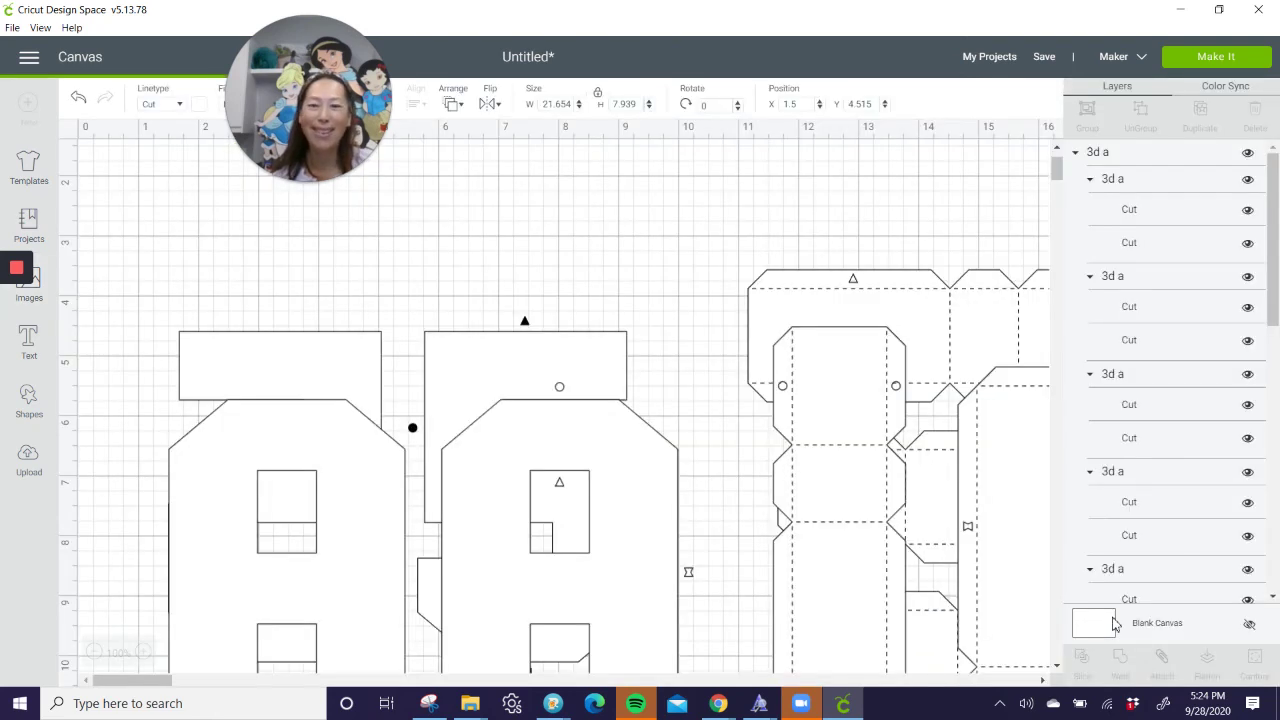
left_click(985, 385)
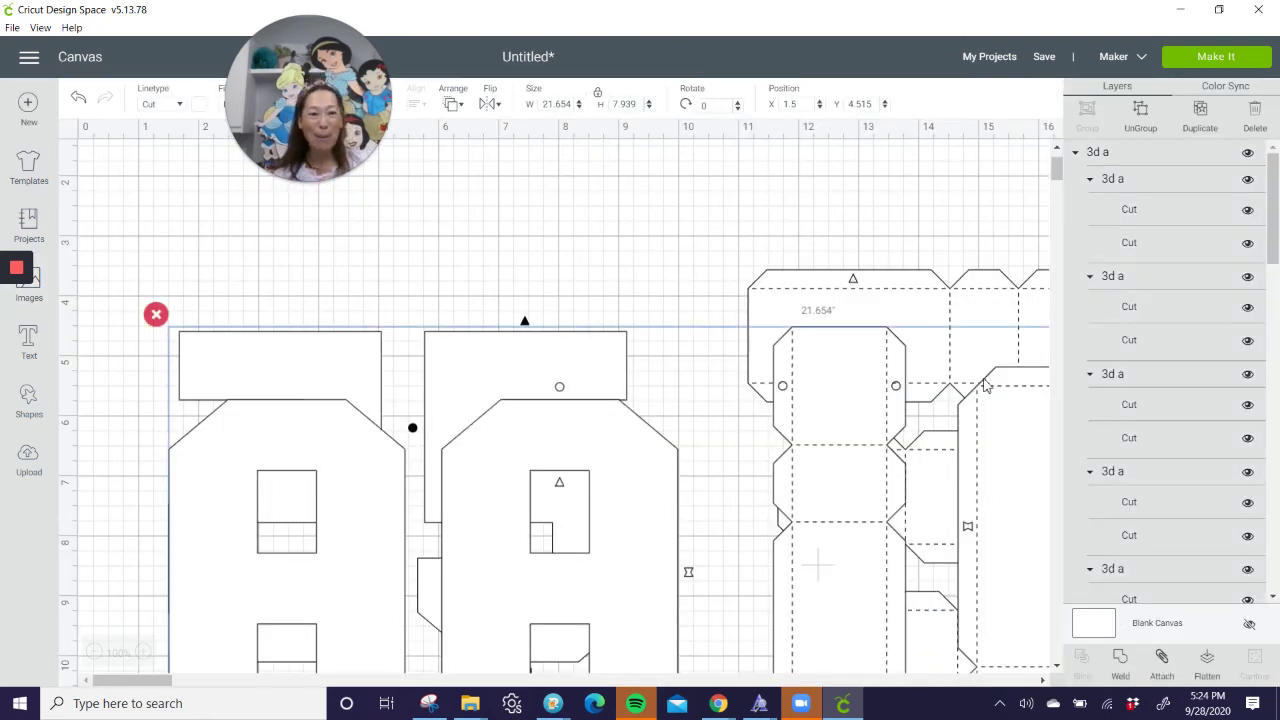
key("ctrl+d")
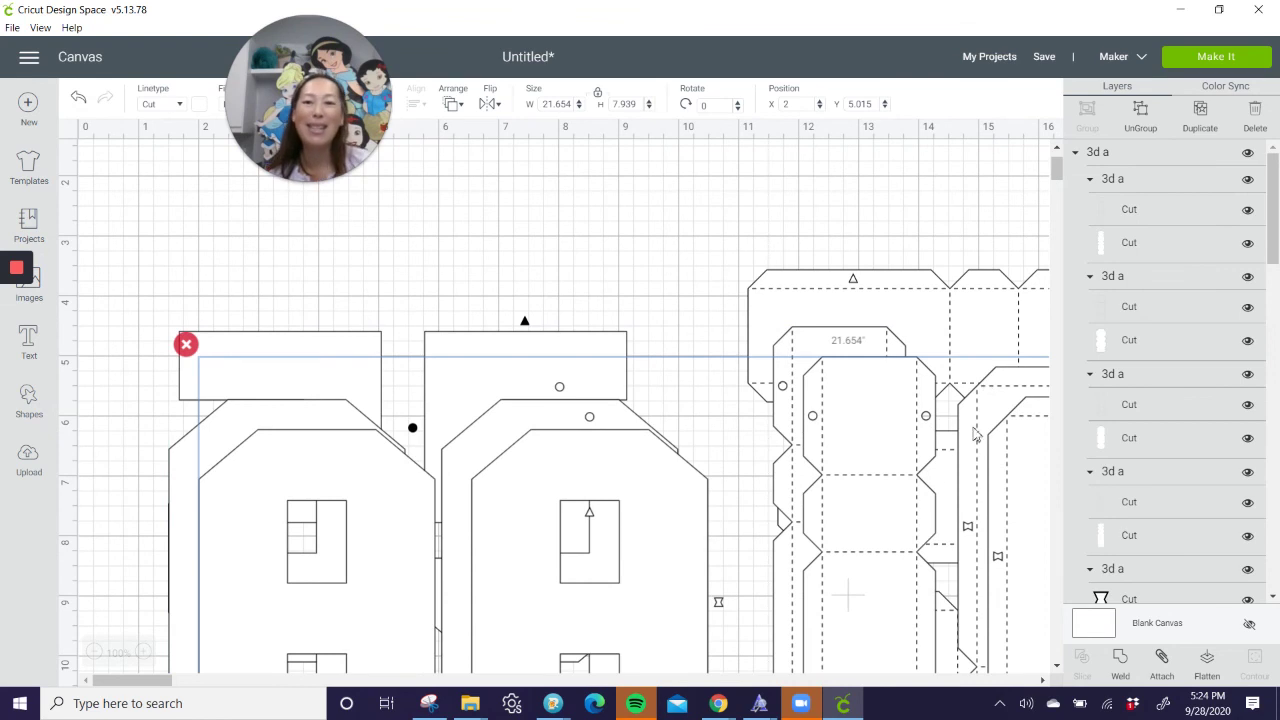